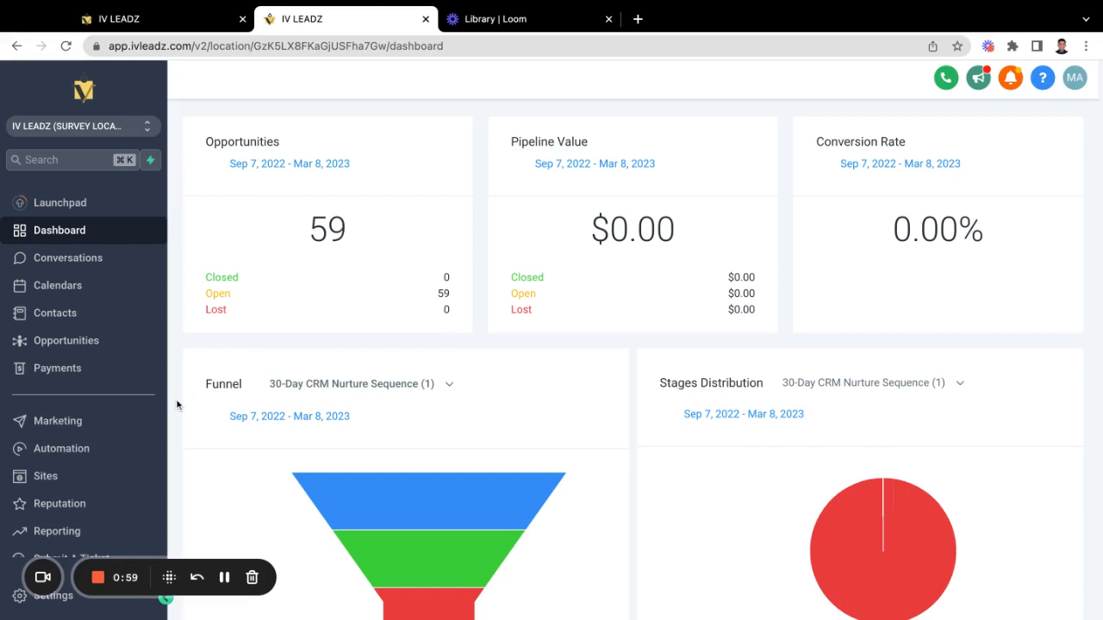
Step: Open the Dream Assistant Waiting List form from Sites > Forms > Builder
click(50, 486)
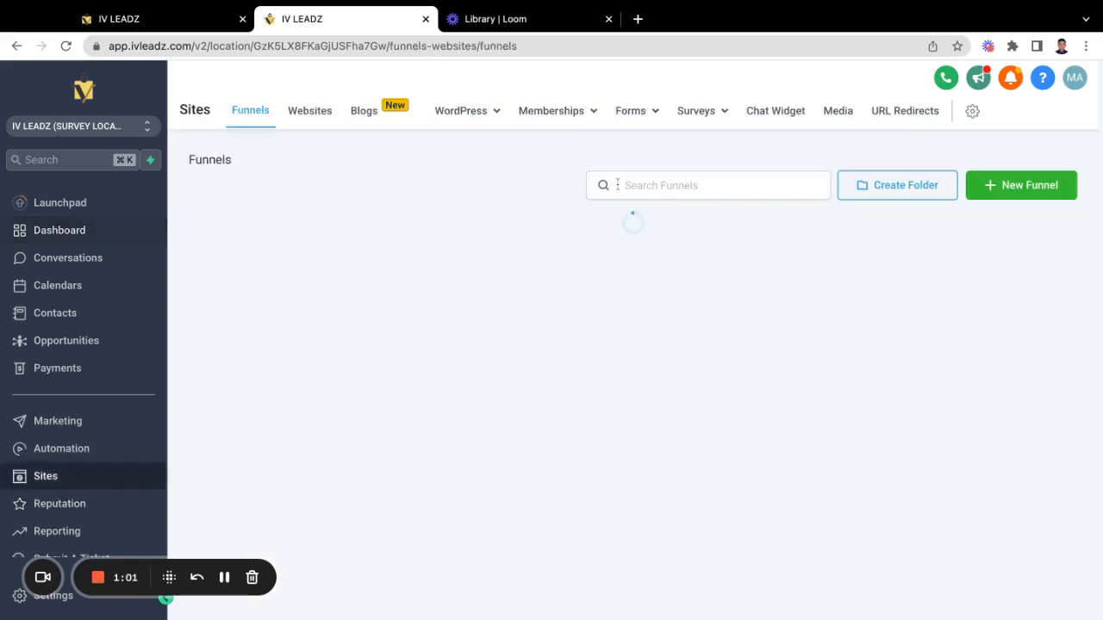
mouse_move(617, 115)
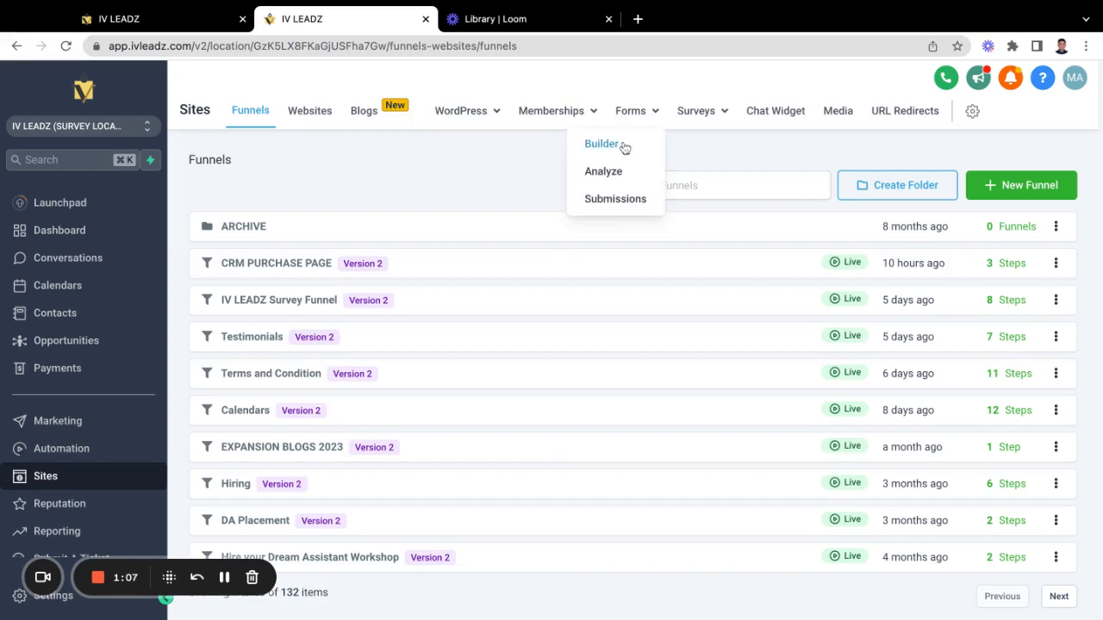
click(623, 149)
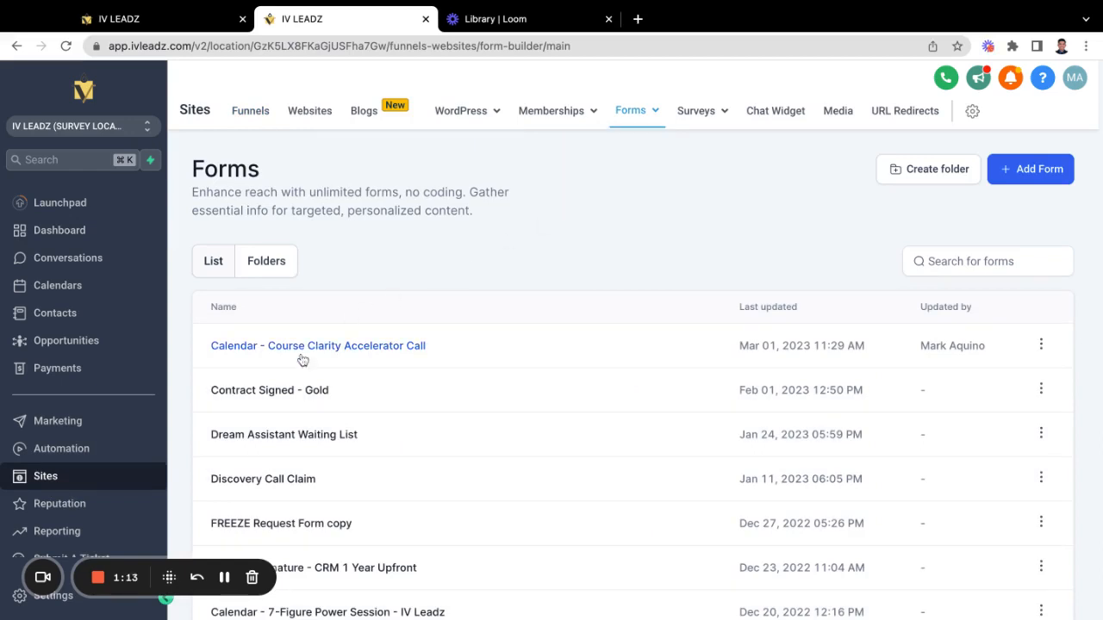
scroll(303, 401, down, 1)
scroll(303, 401, down, 2)
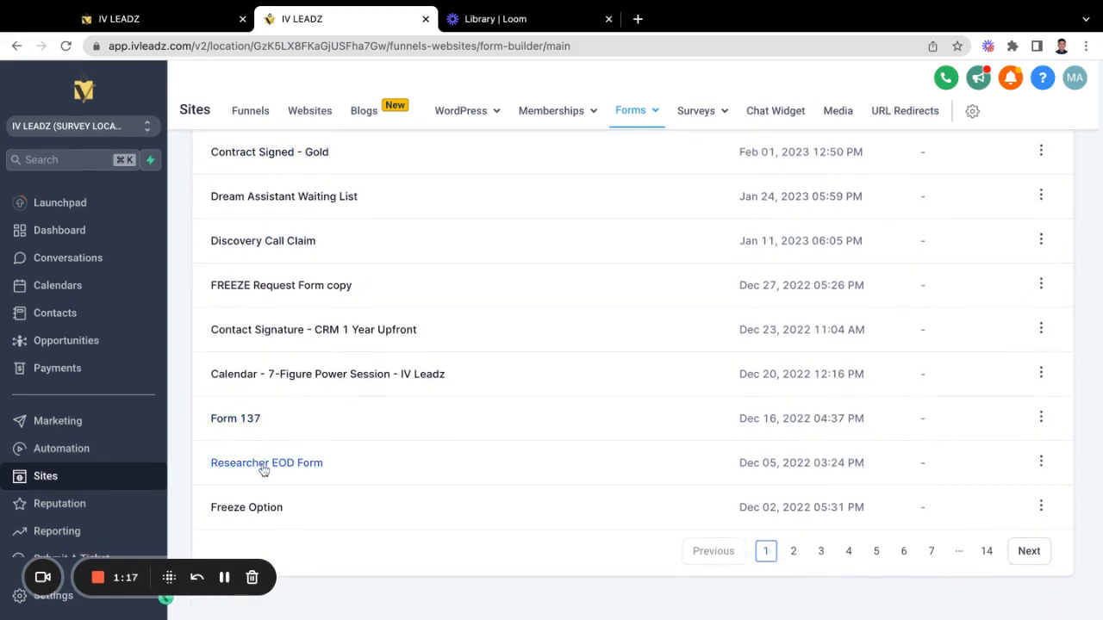
scroll(285, 386, up, 3)
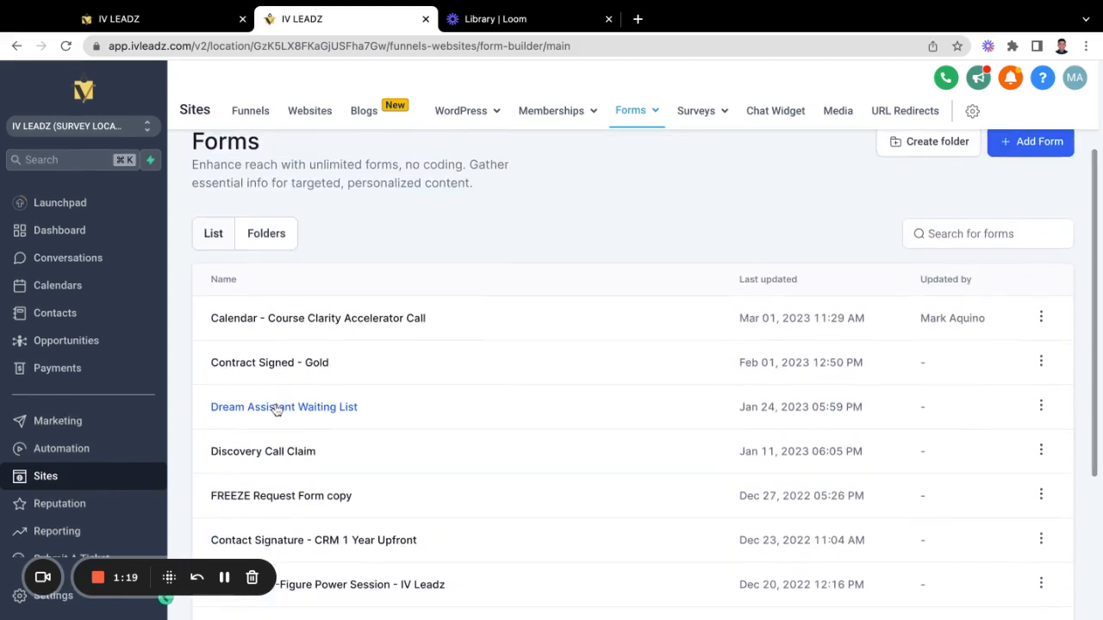
click(277, 407)
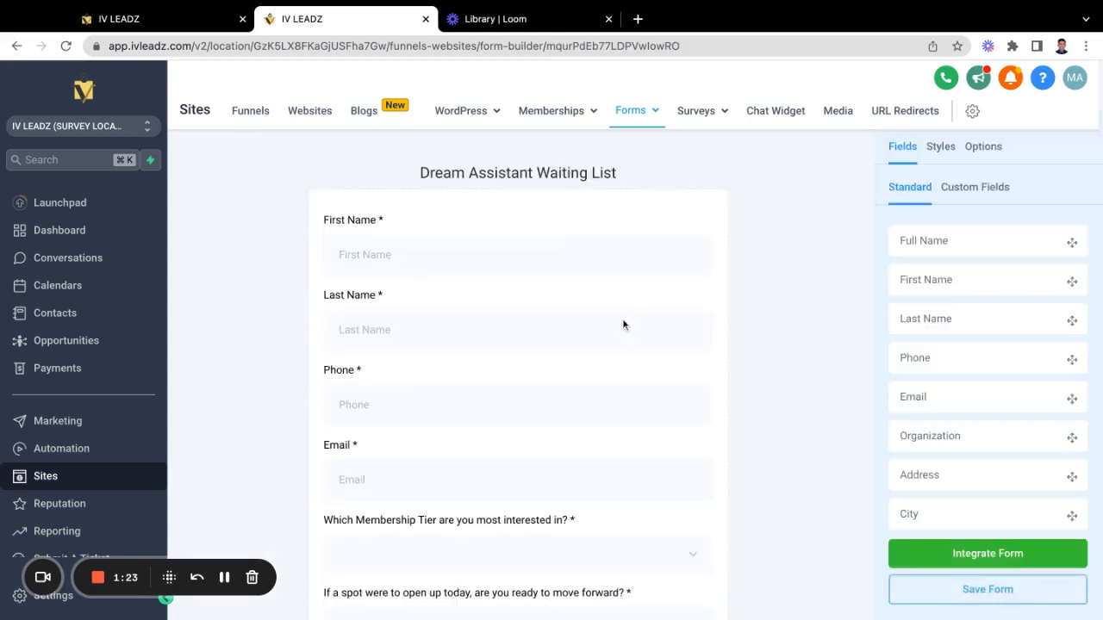
Step: Drop a Date of birth field (query key date_of_birth) between Phone and Email and open its settings
scroll(436, 398, down, 3)
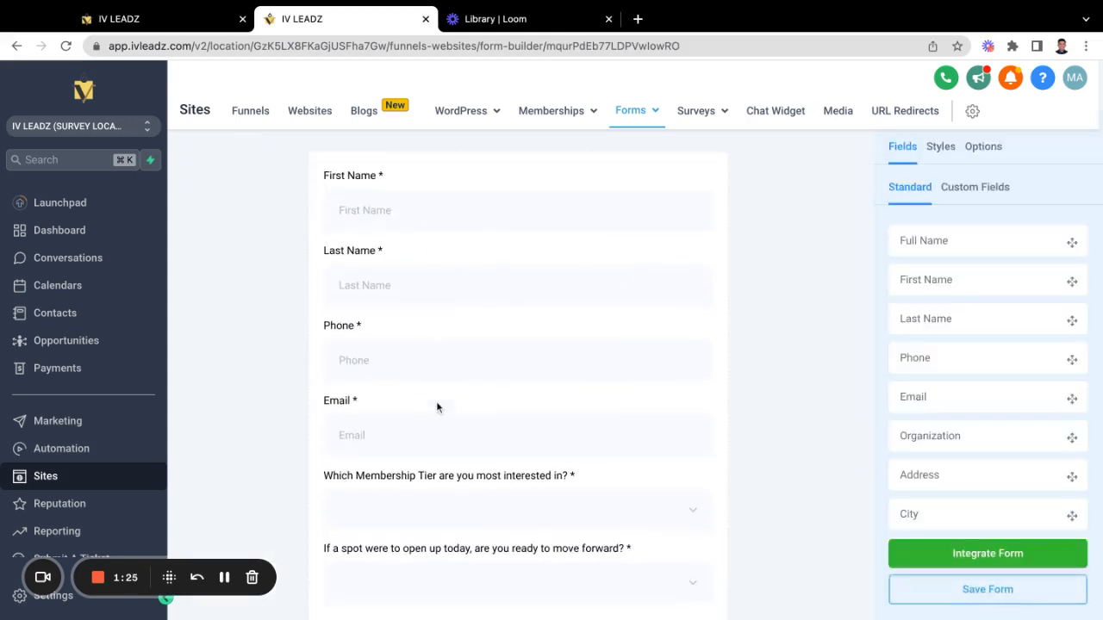
scroll(436, 401, up, 3)
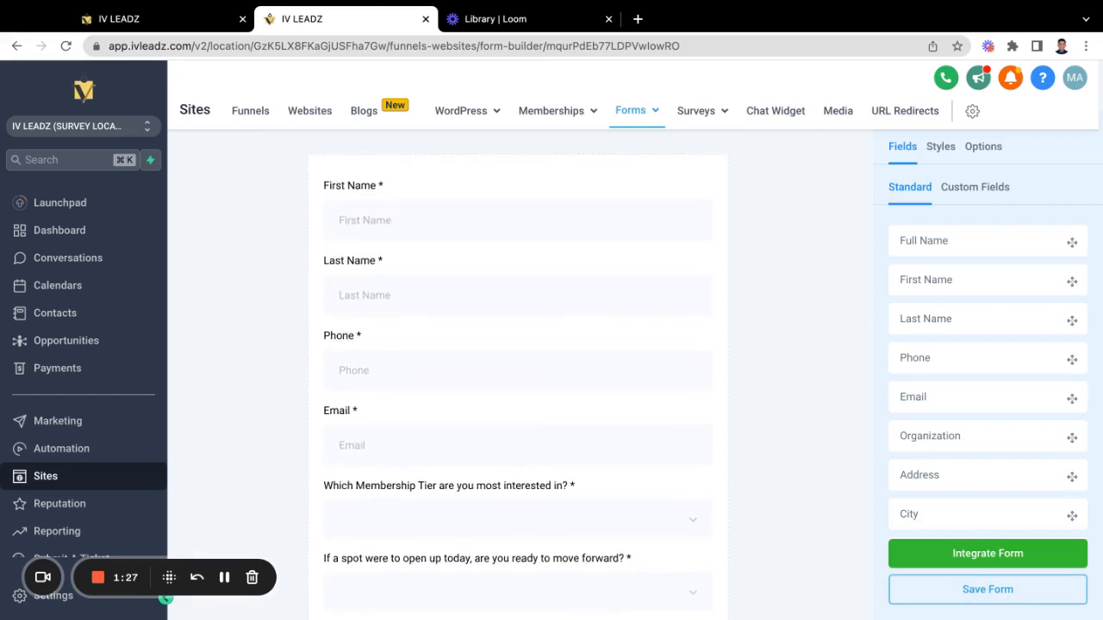
scroll(772, 389, down, 1)
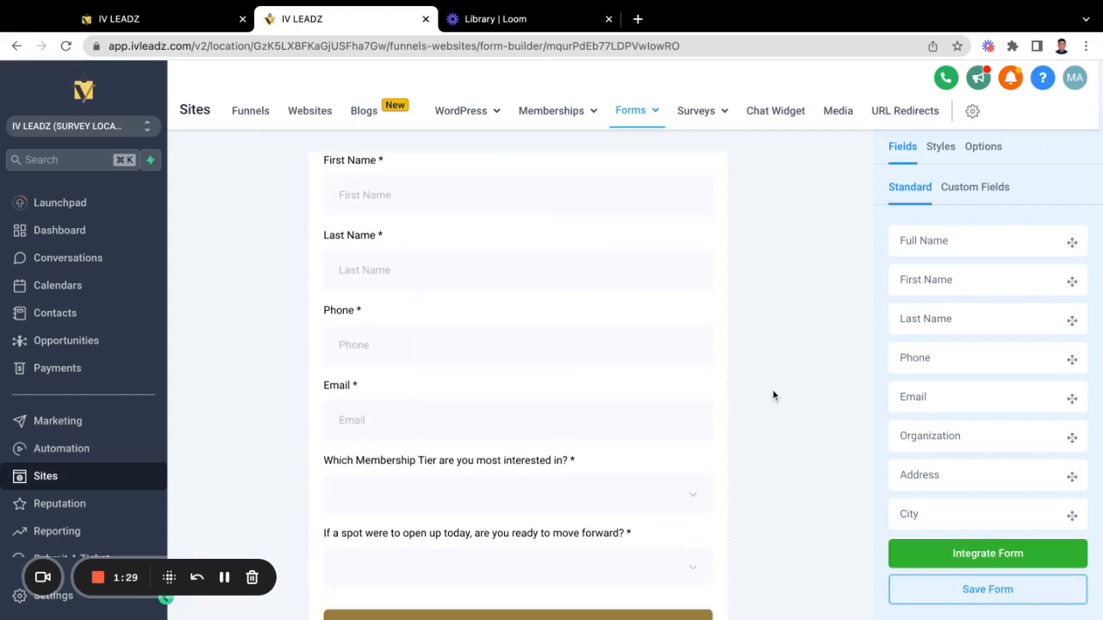
scroll(941, 385, down, 1)
scroll(941, 385, down, 6)
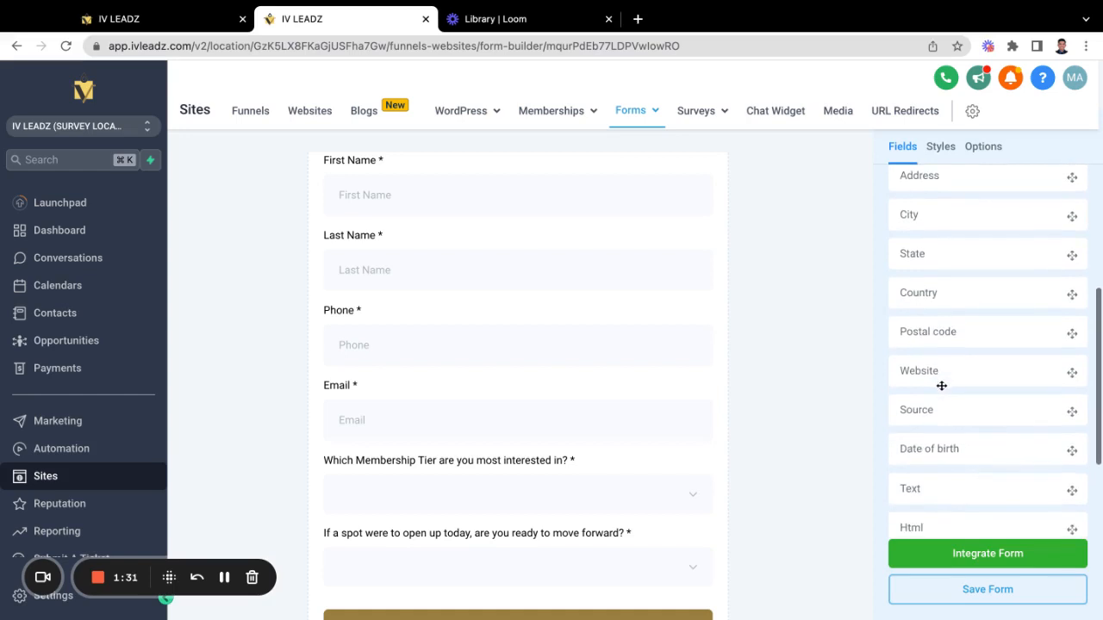
scroll(940, 384, up, 5)
scroll(942, 303, up, 1)
scroll(968, 379, down, 5)
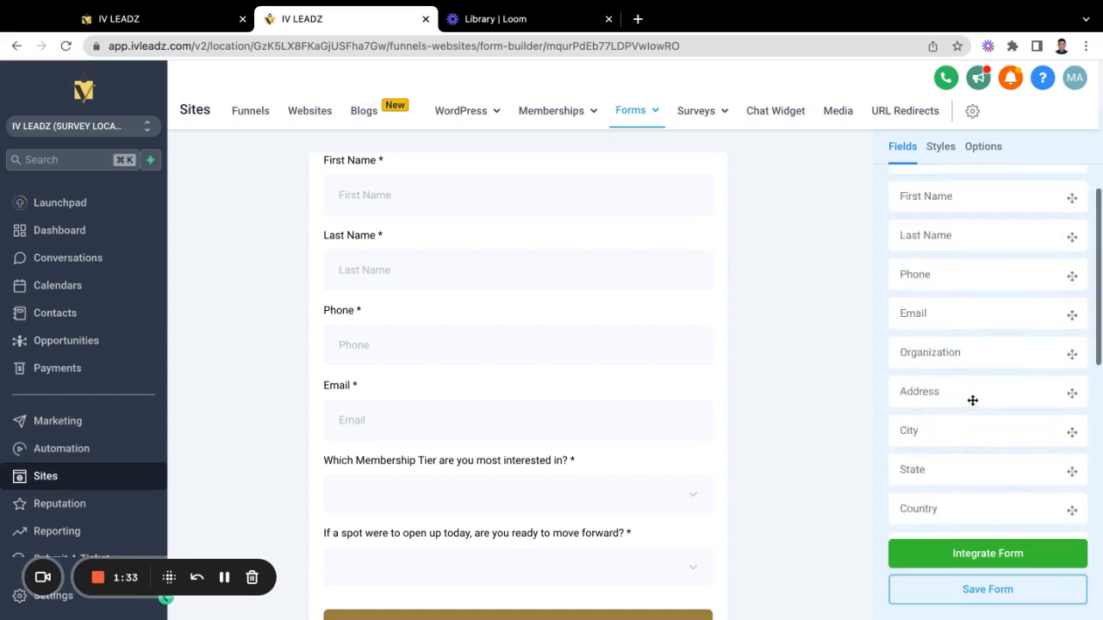
scroll(972, 399, down, 1)
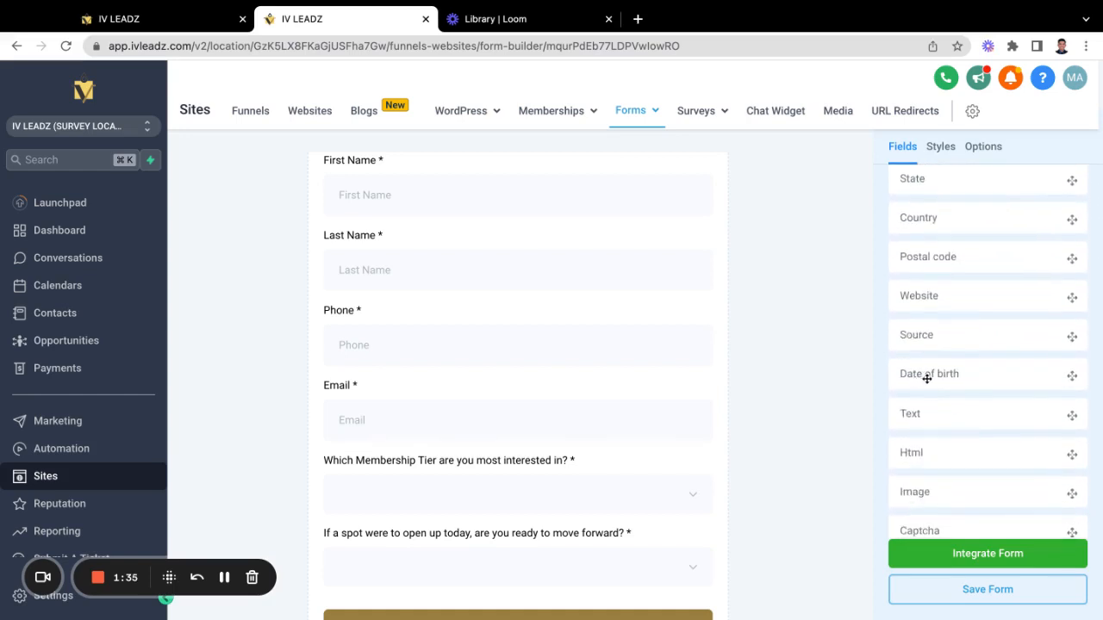
drag(929, 379, 928, 379)
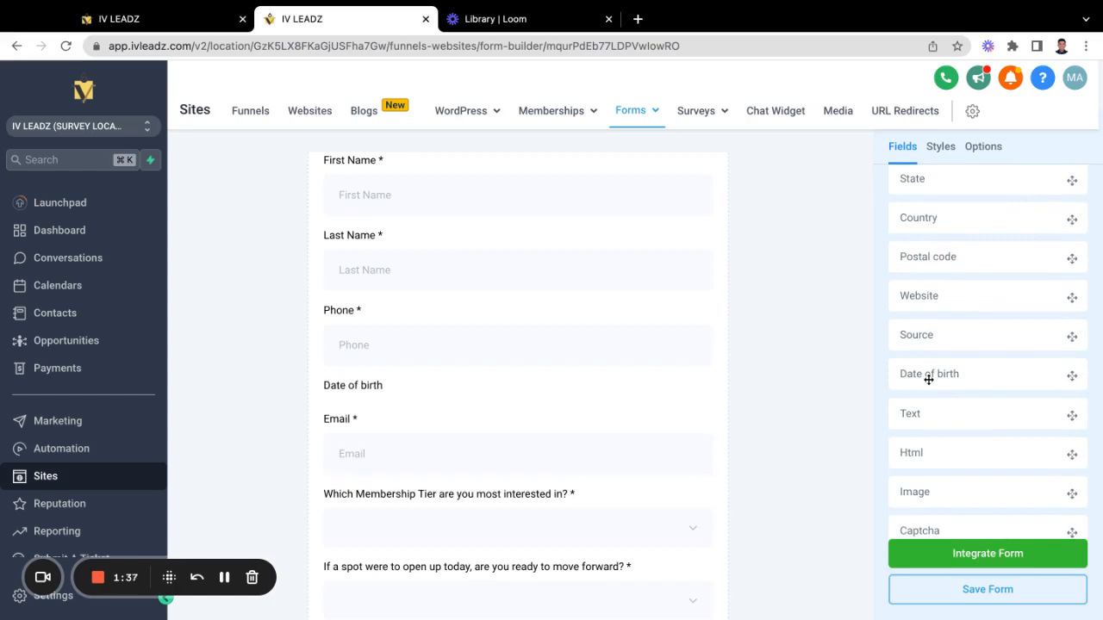
click(388, 412)
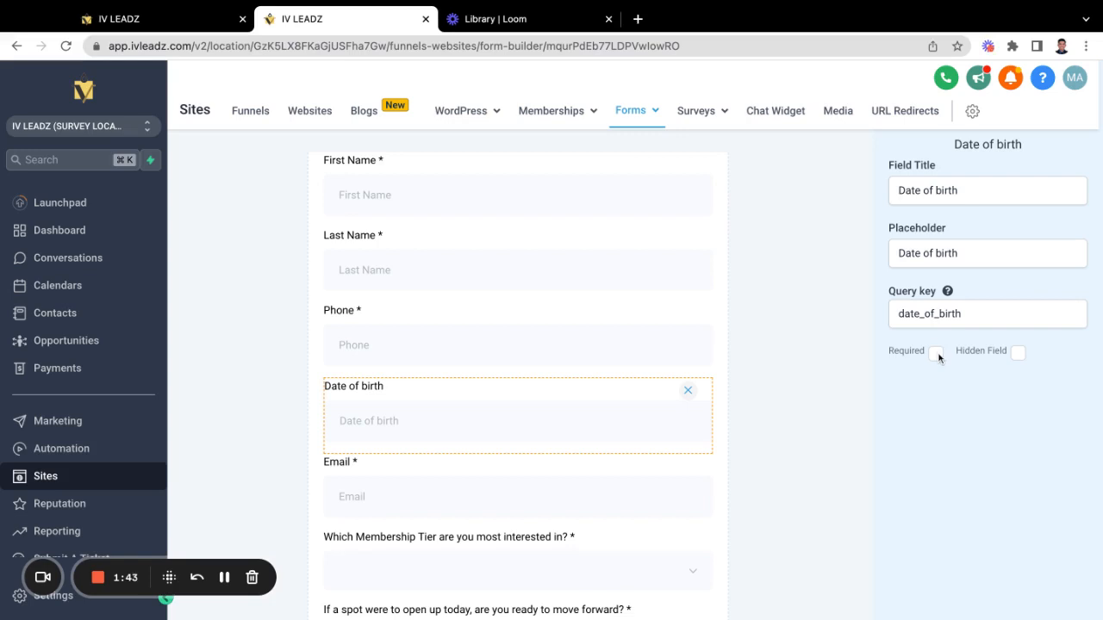
Step: Mark the Date of birth field as Required and deselect it
click(935, 352)
click(802, 351)
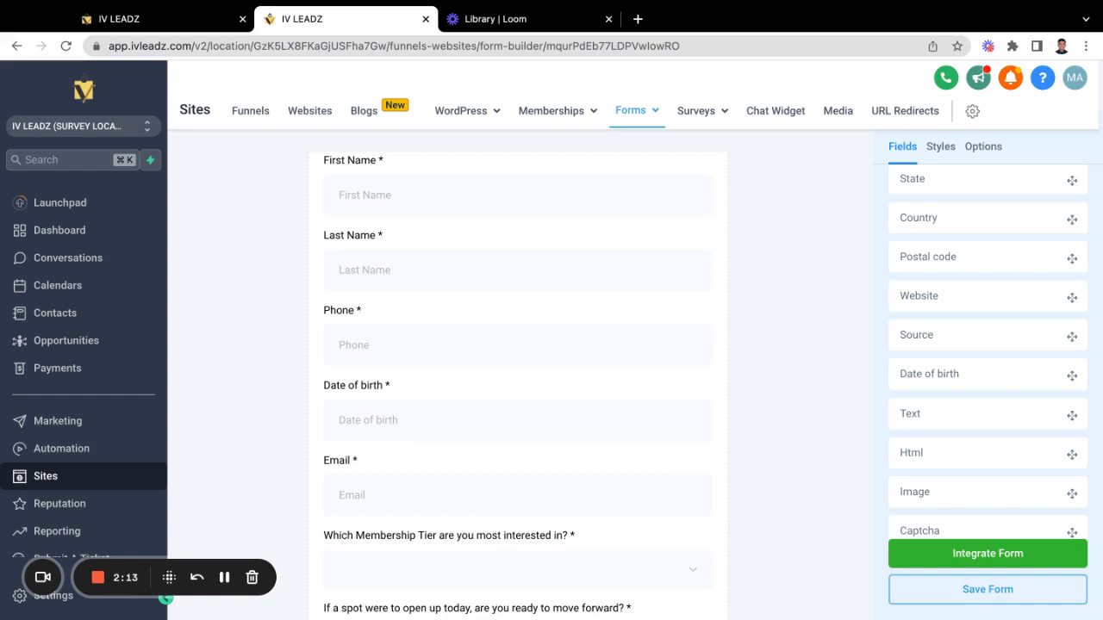
Step: Go to Automation, discard the unsaved form changes, and browse the new-workflow templates
click(96, 452)
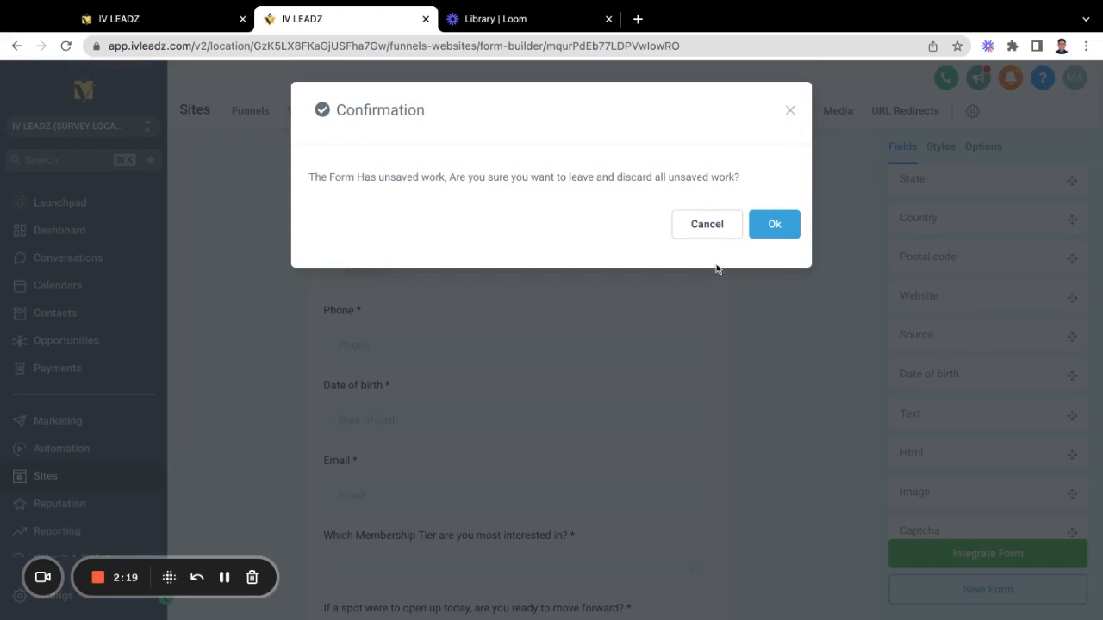
click(773, 226)
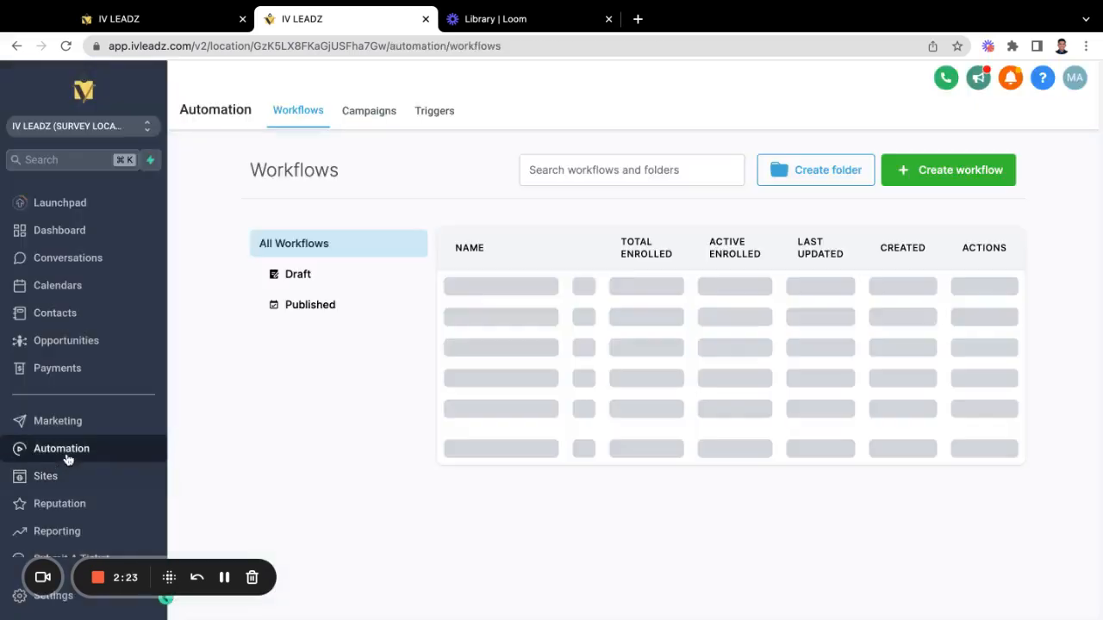
click(937, 171)
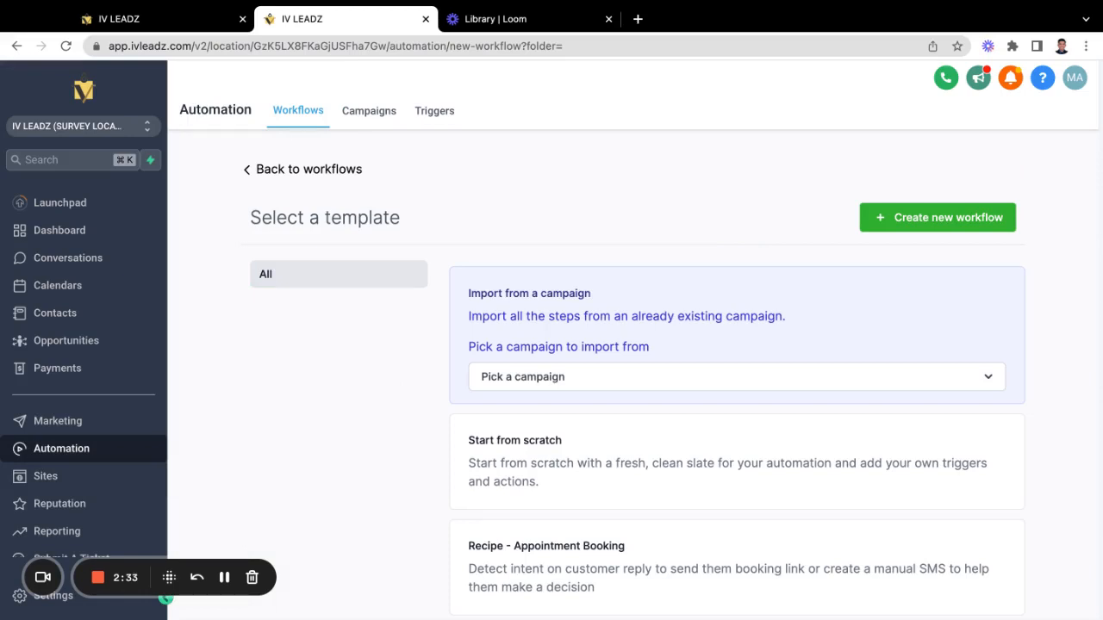
scroll(800, 232, down, 2)
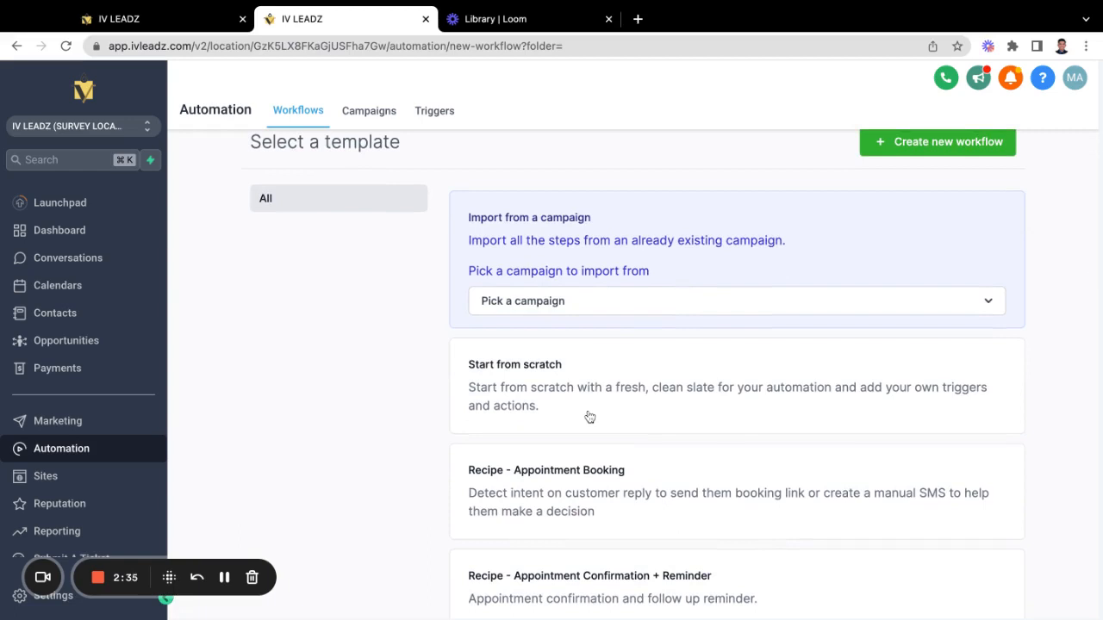
scroll(590, 417, down, 8)
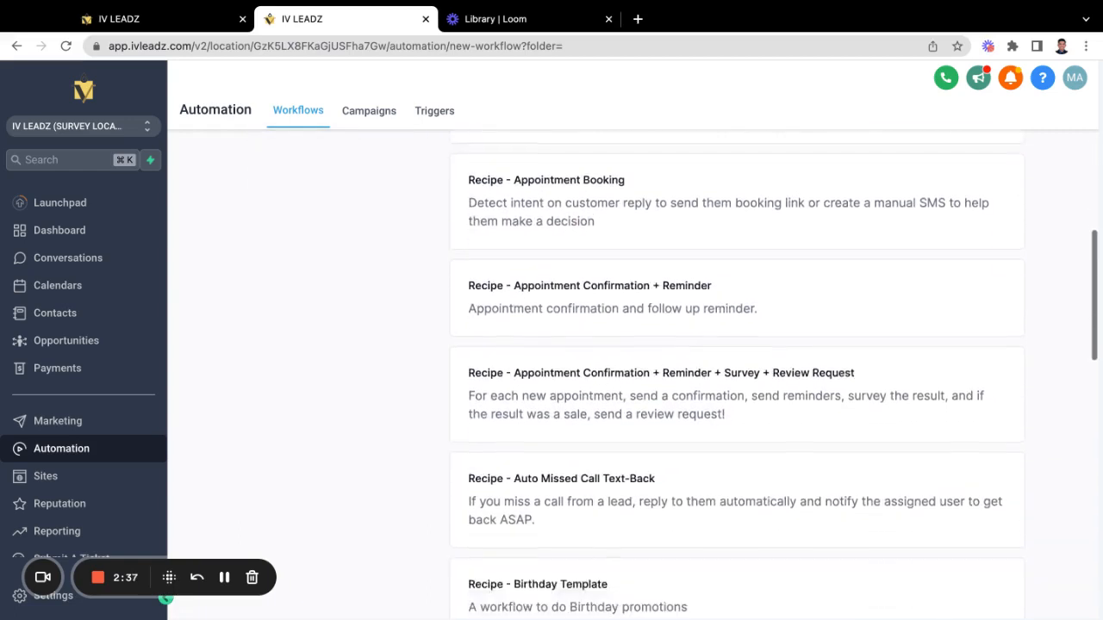
scroll(453, 382, down, 5)
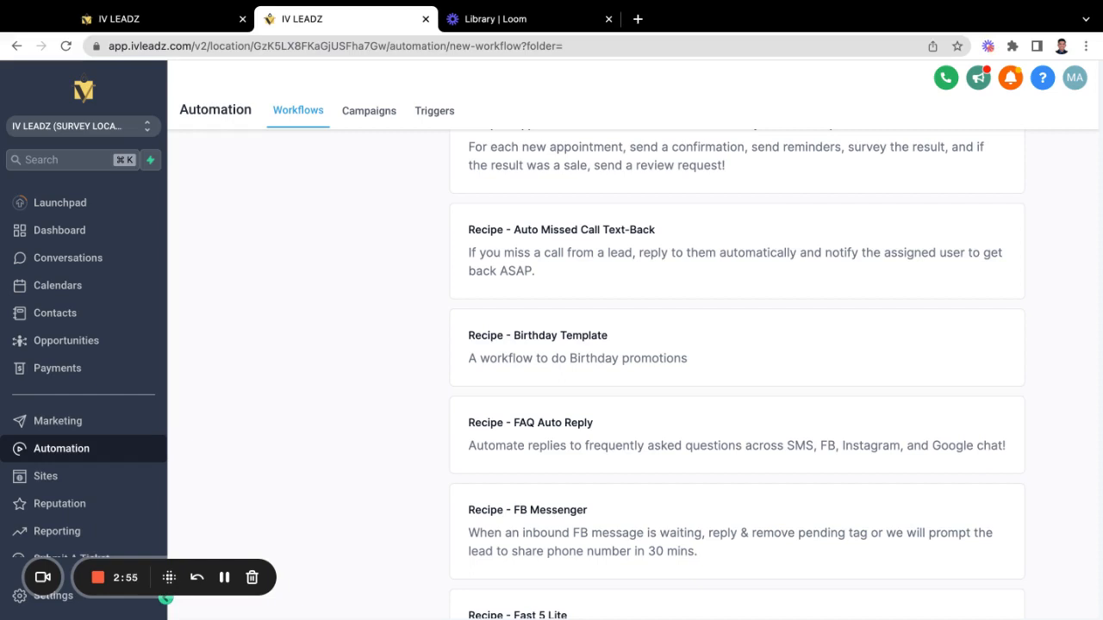
scroll(708, 364, down, 1)
scroll(989, 337, up, 5)
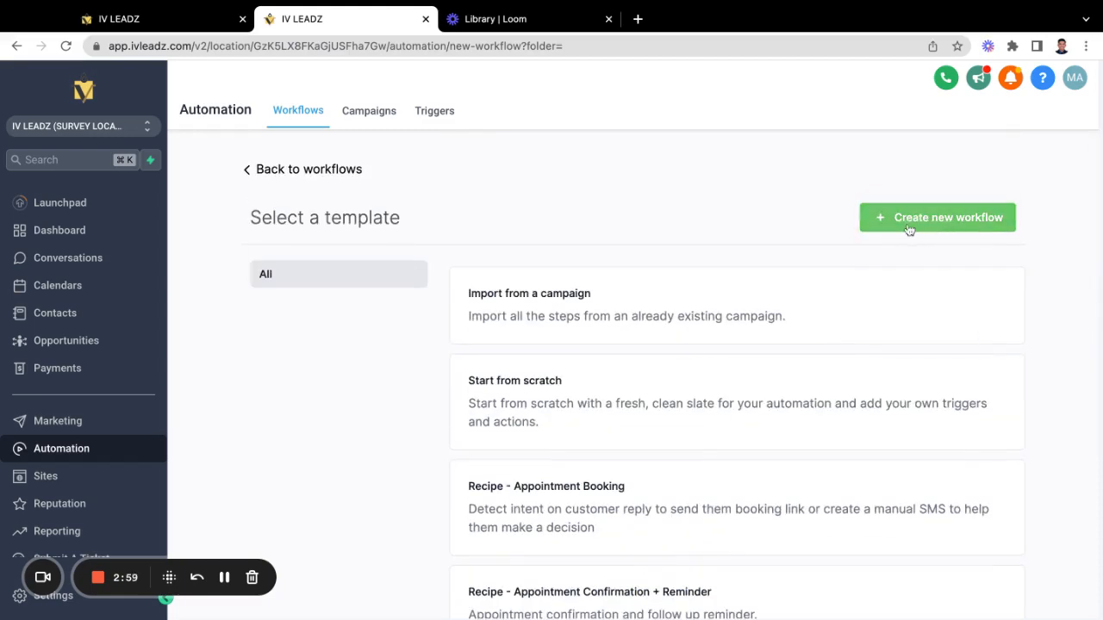
Step: Create a workflow from Recipe - Birthday Template and open its Birthday SMS action node
click(906, 227)
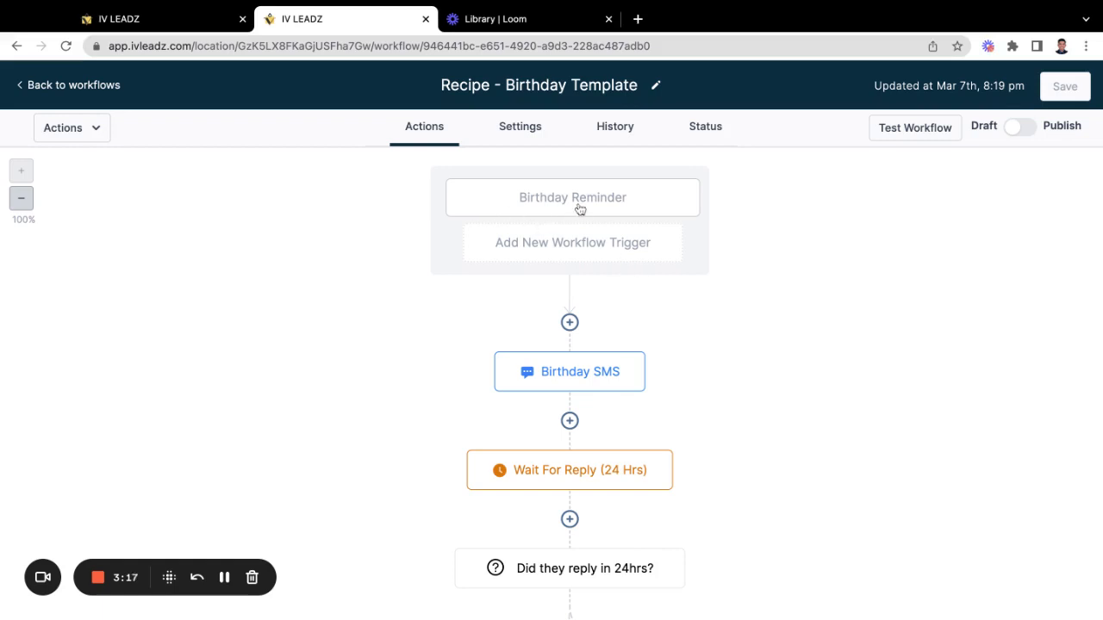
scroll(622, 213, down, 3)
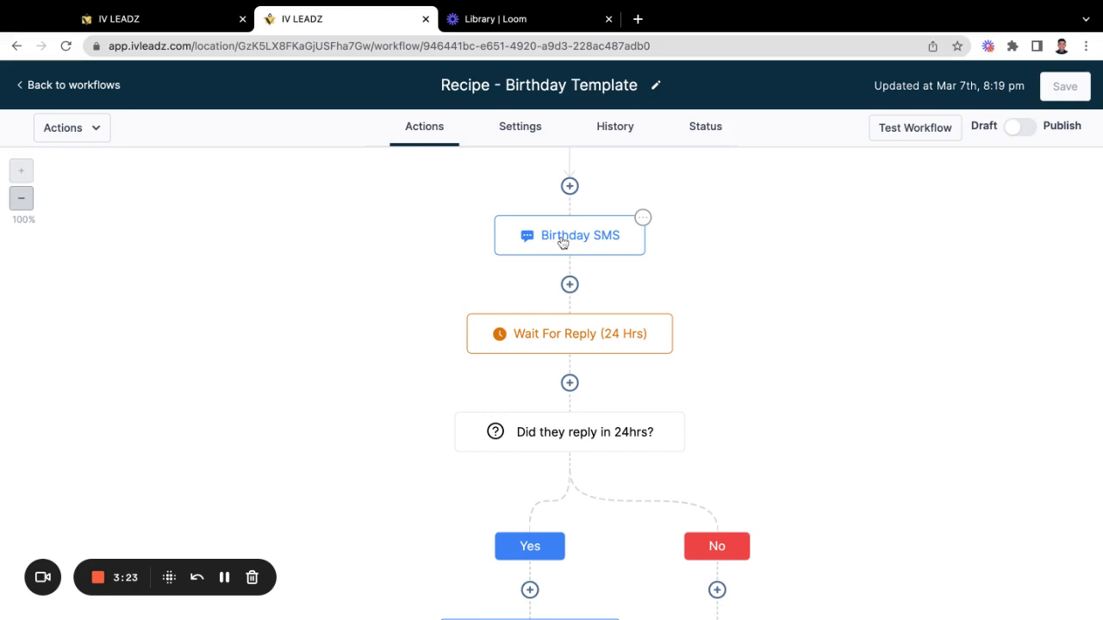
click(562, 242)
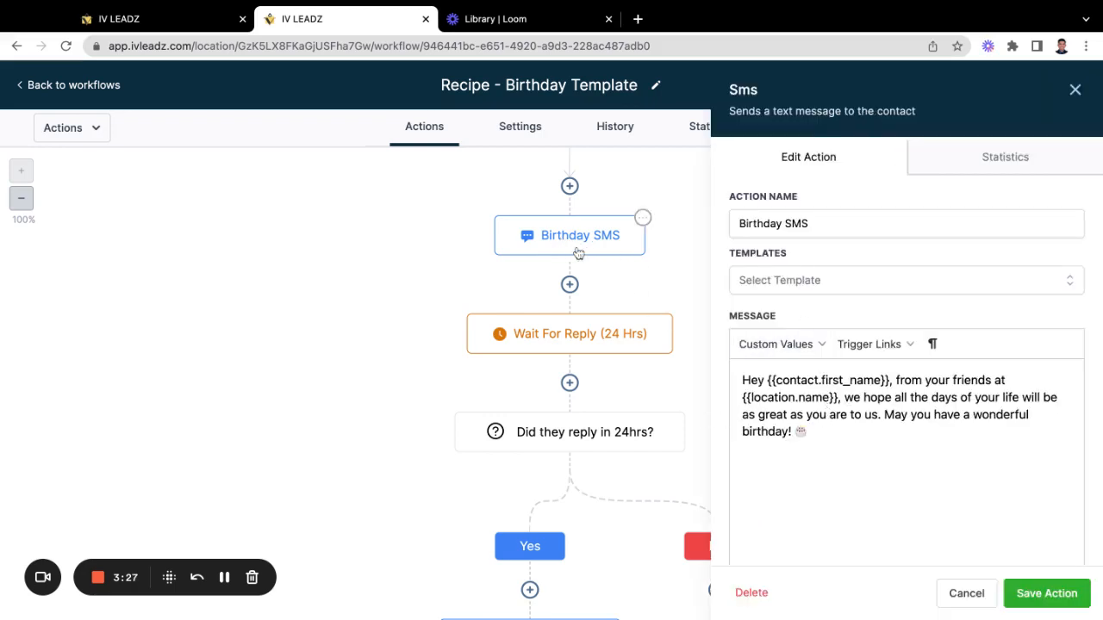
click(895, 455)
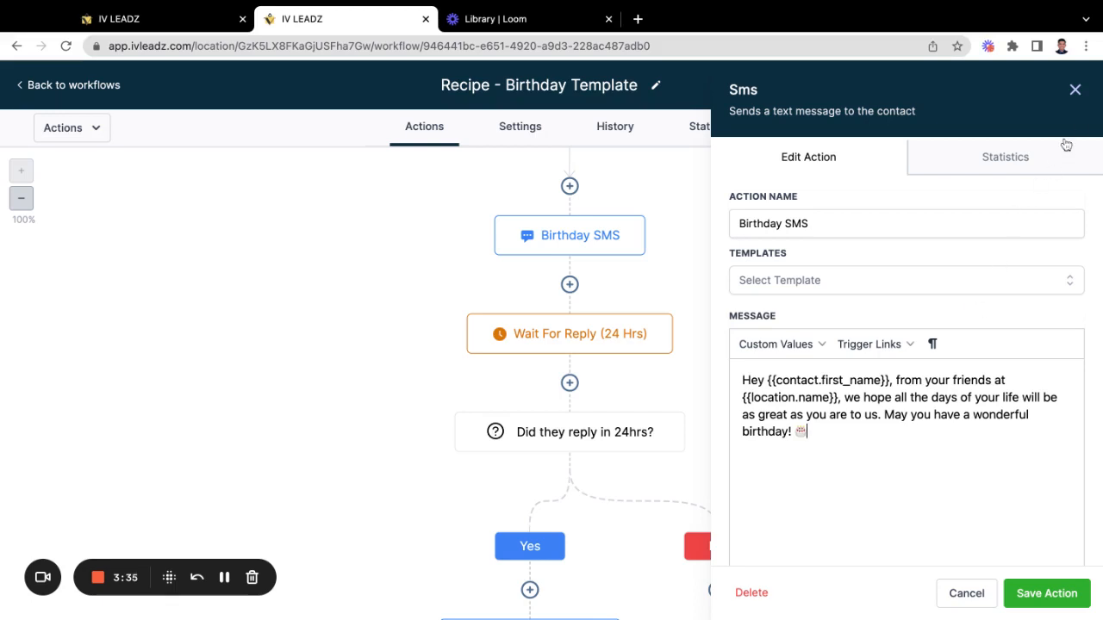
click(1075, 92)
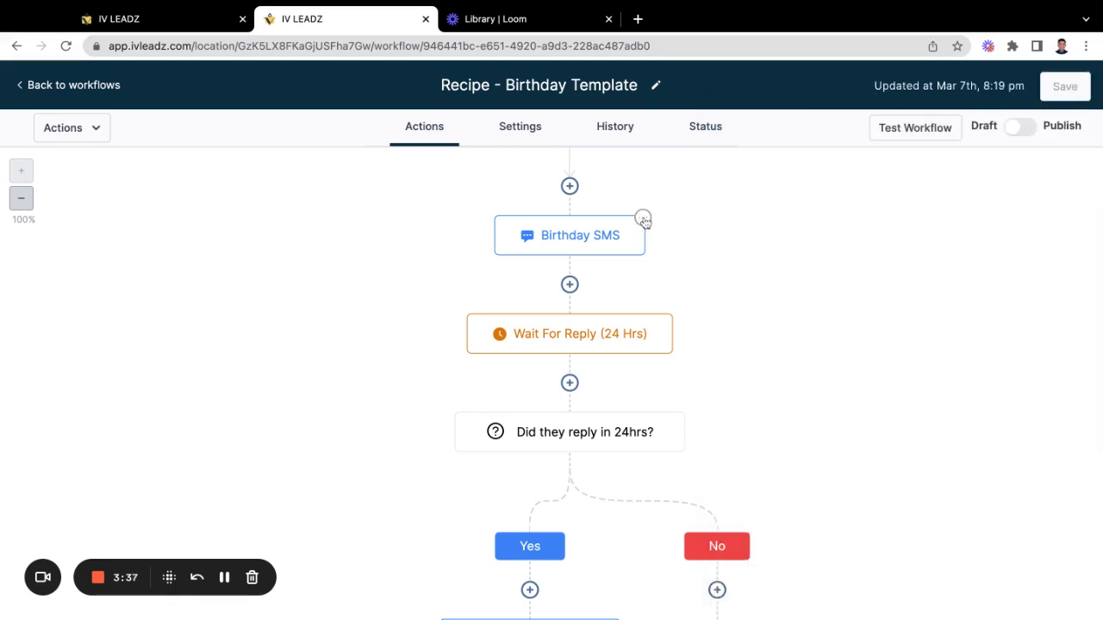
click(642, 219)
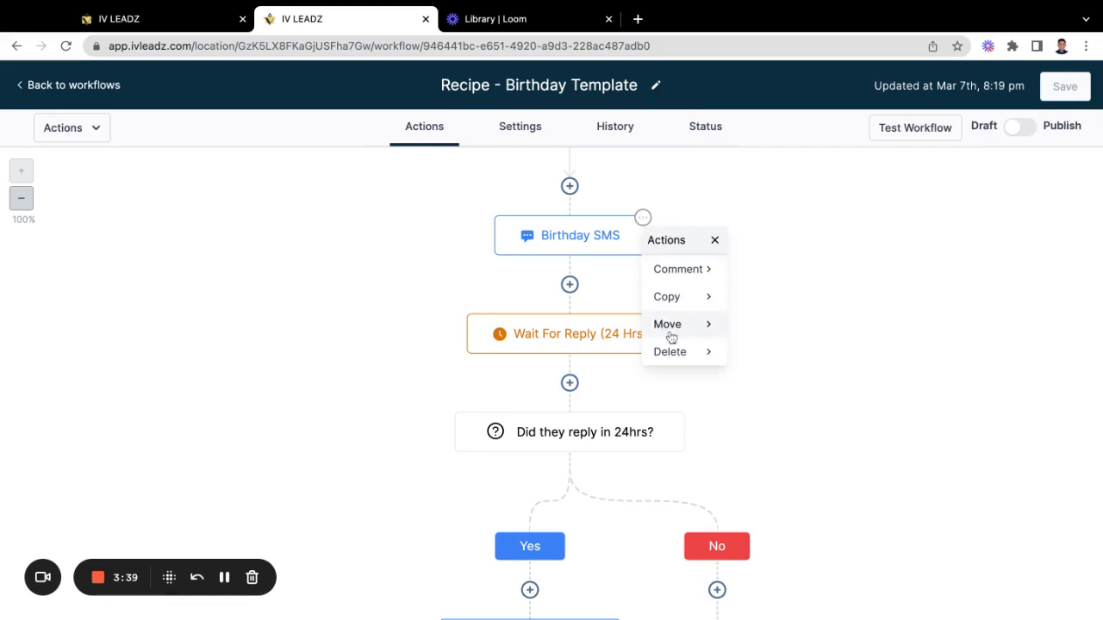
click(697, 360)
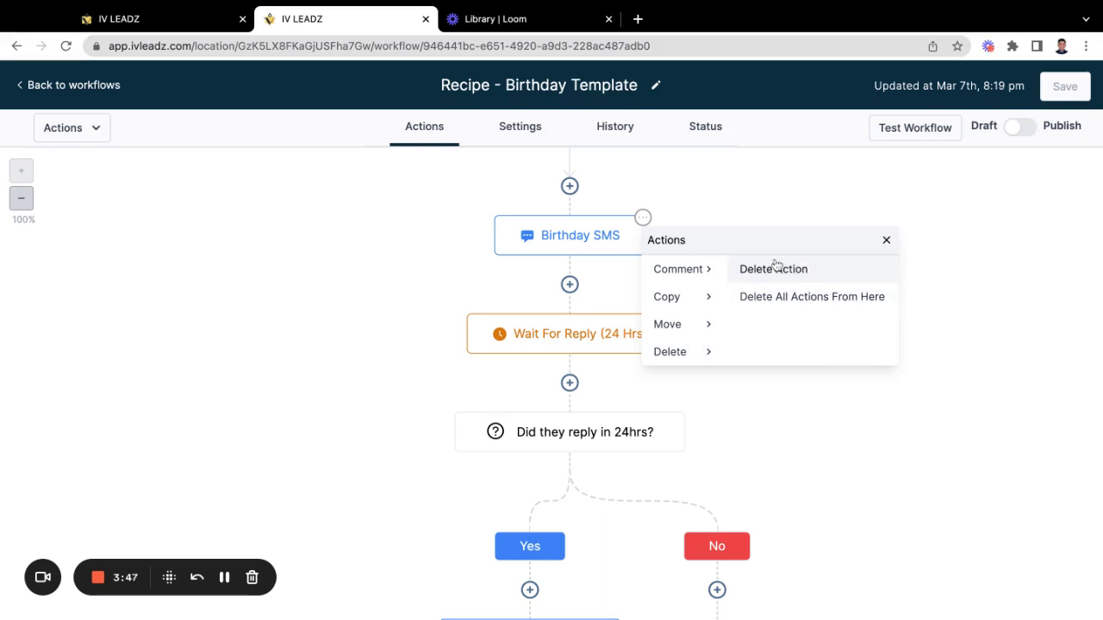
click(886, 242)
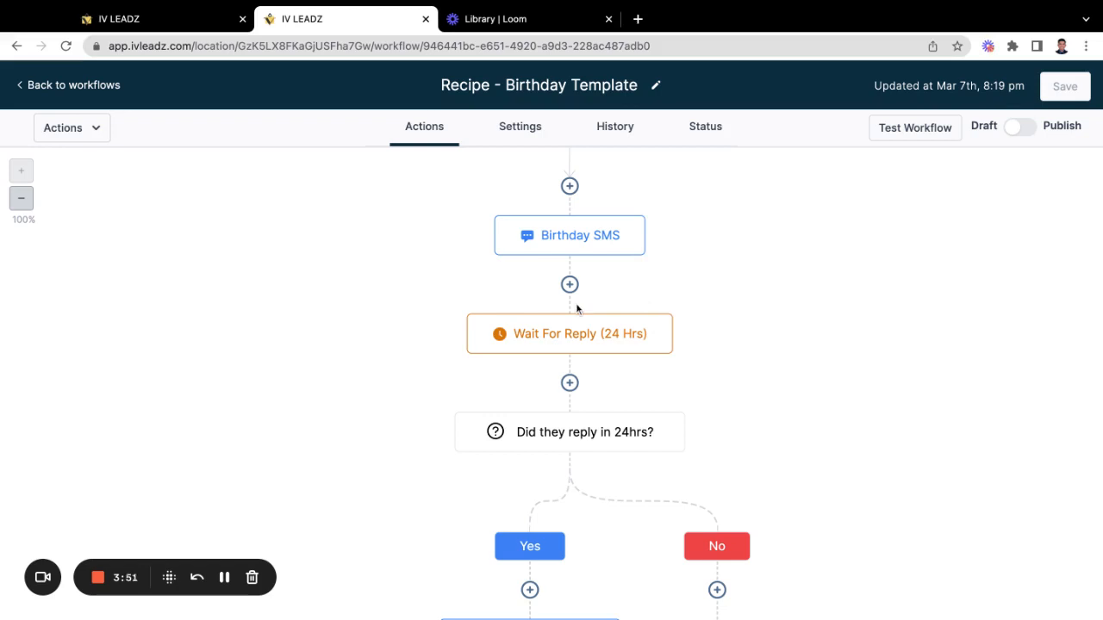
click(571, 186)
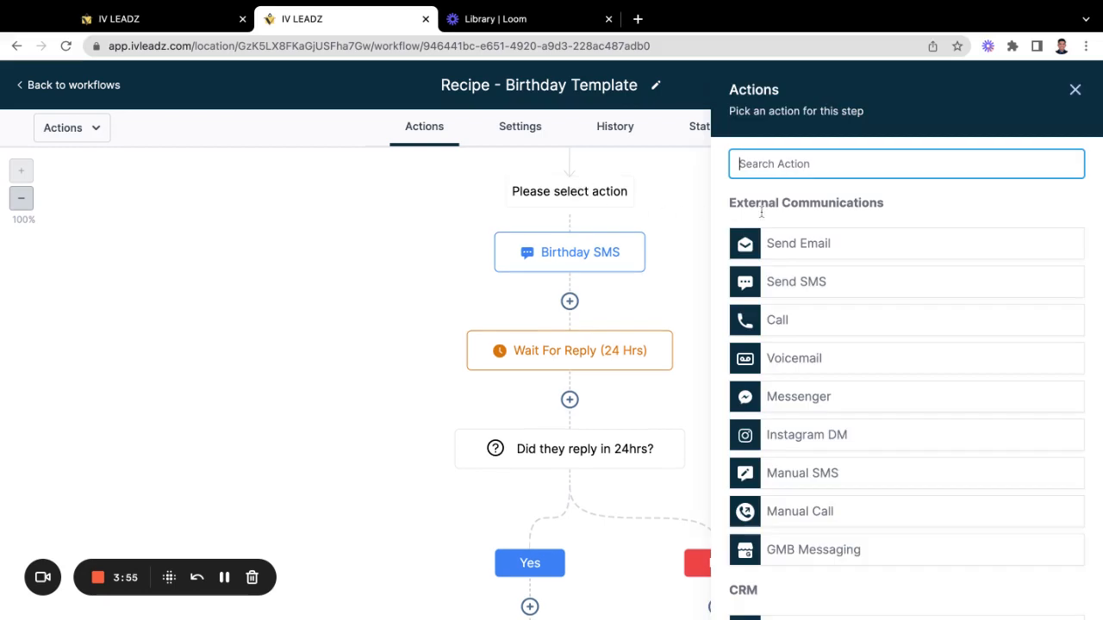
click(797, 244)
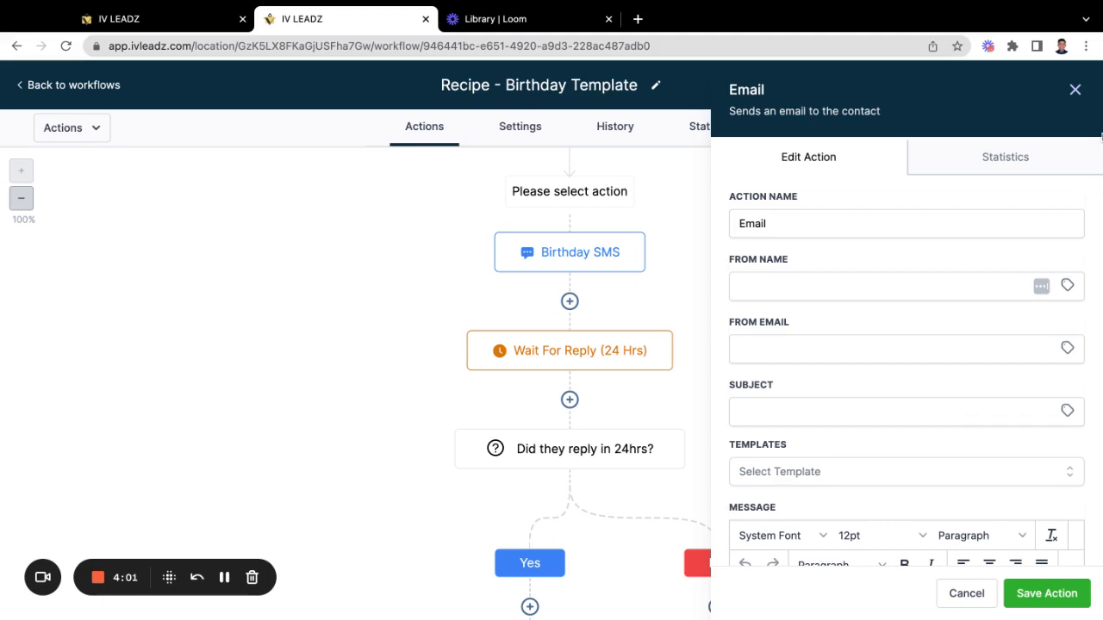
click(1075, 90)
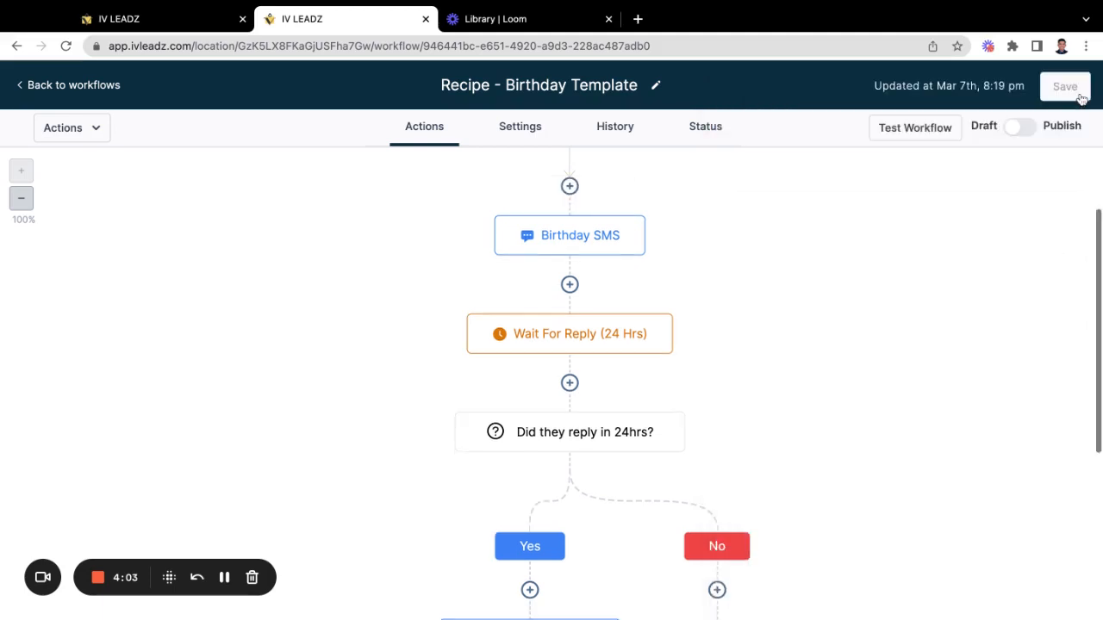
scroll(714, 354, up, 1)
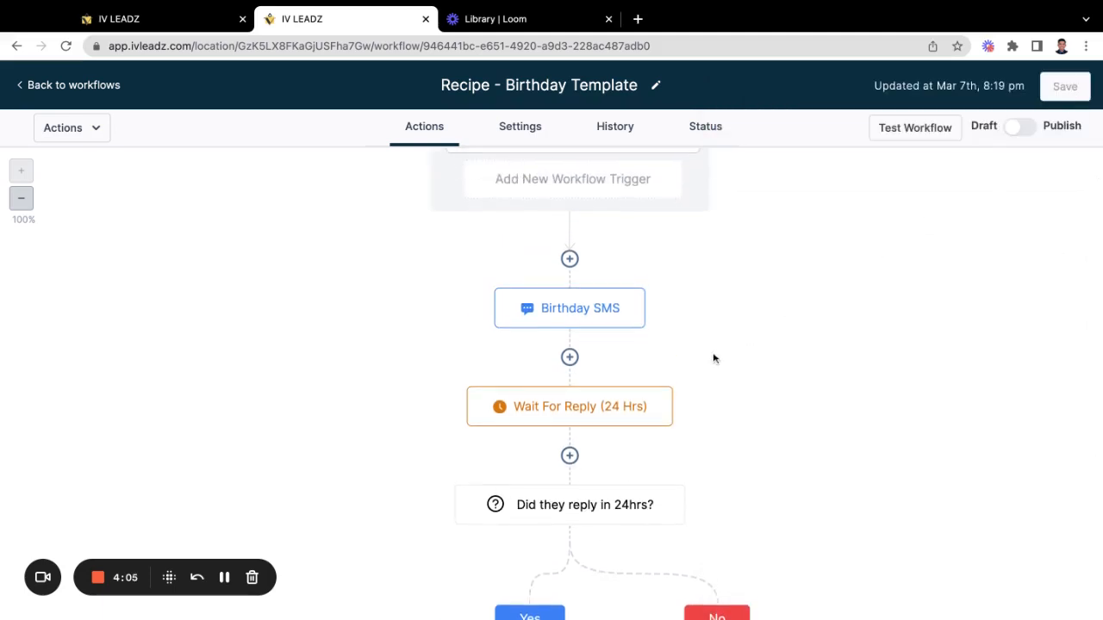
scroll(713, 359, down, 3)
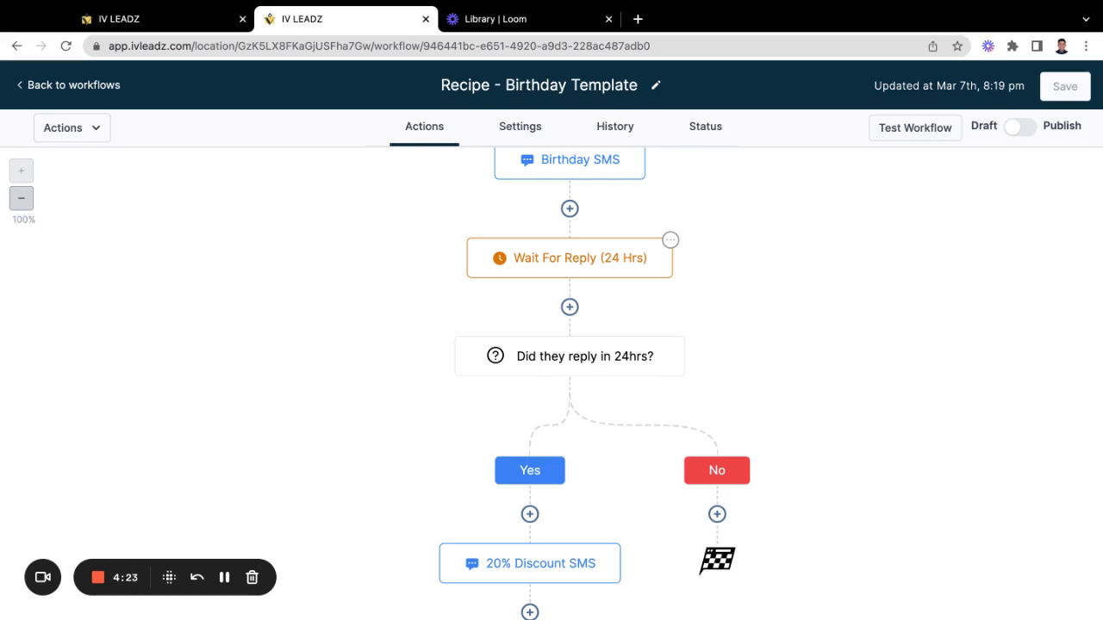
scroll(536, 251, down, 1)
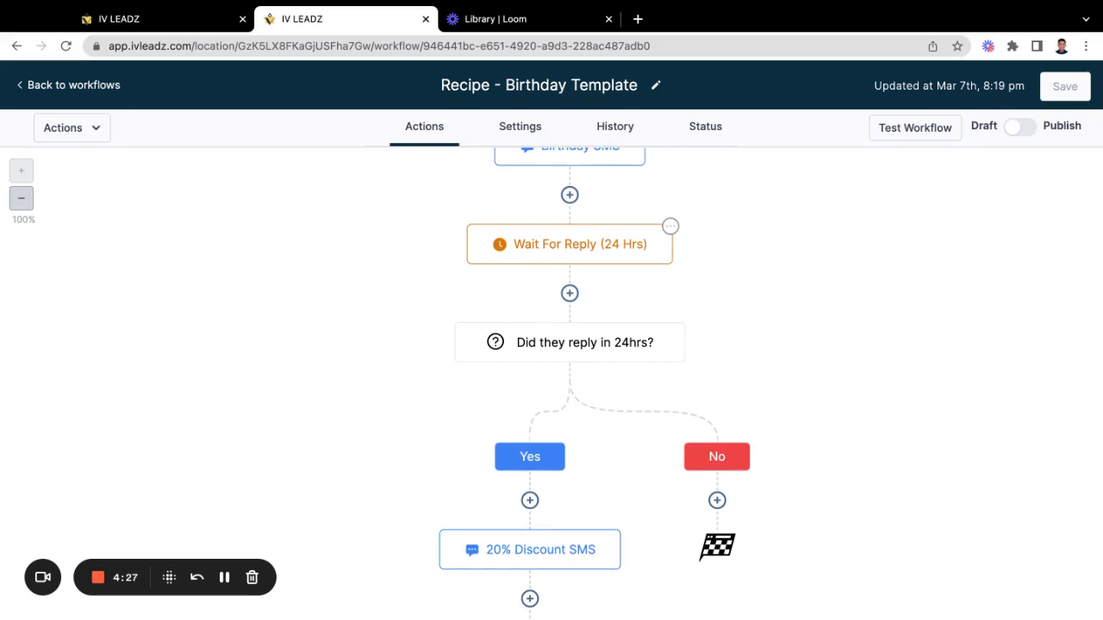
scroll(544, 212, up, 1)
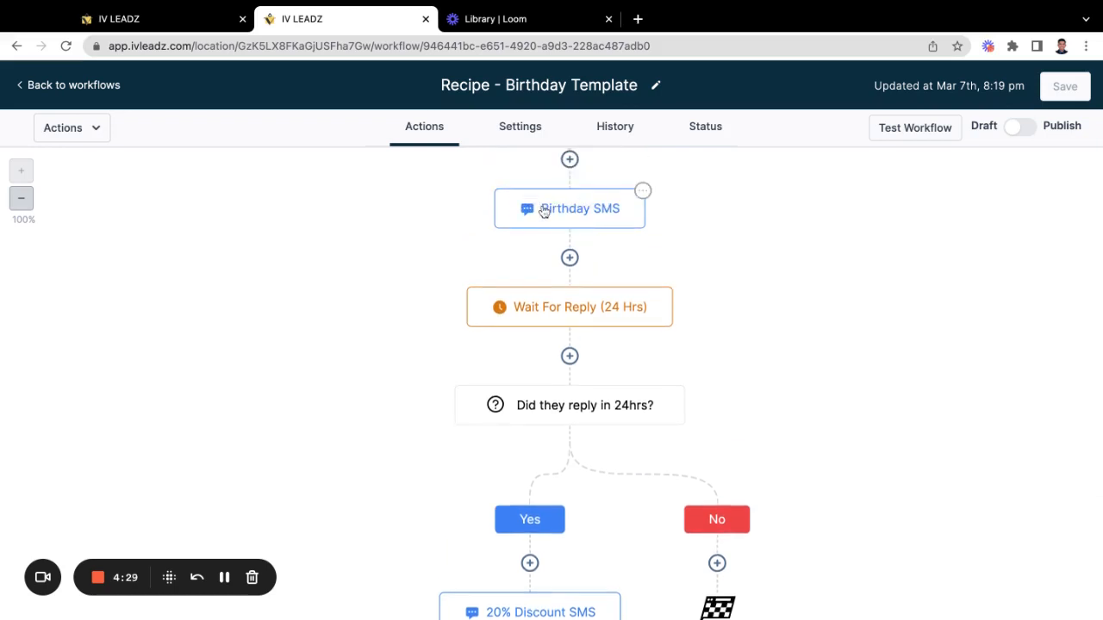
scroll(543, 212, down, 5)
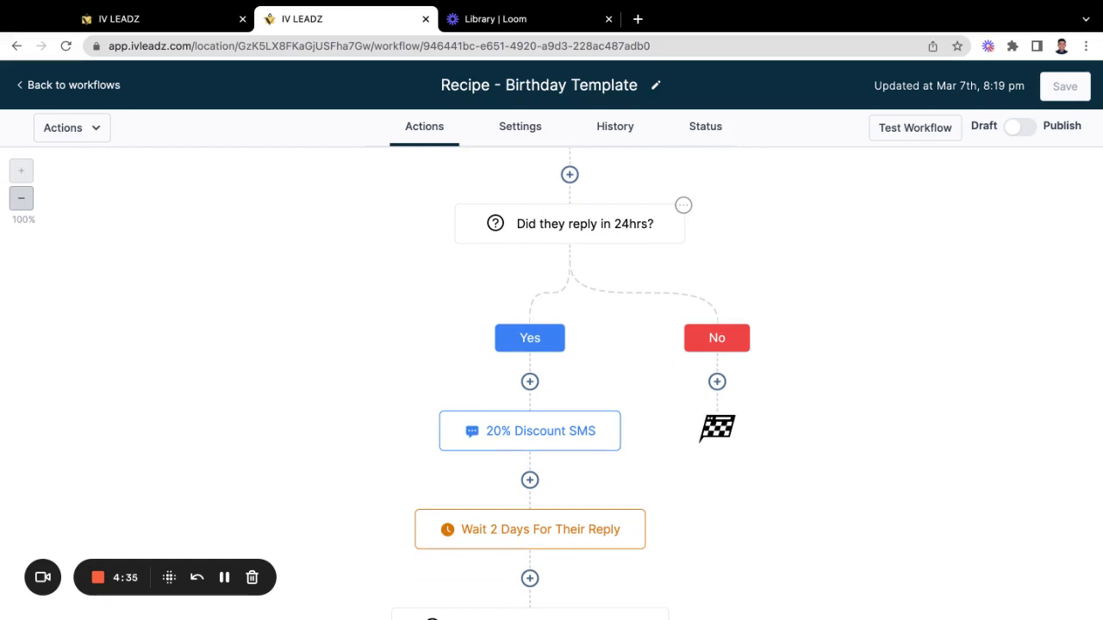
scroll(531, 435, down, 3)
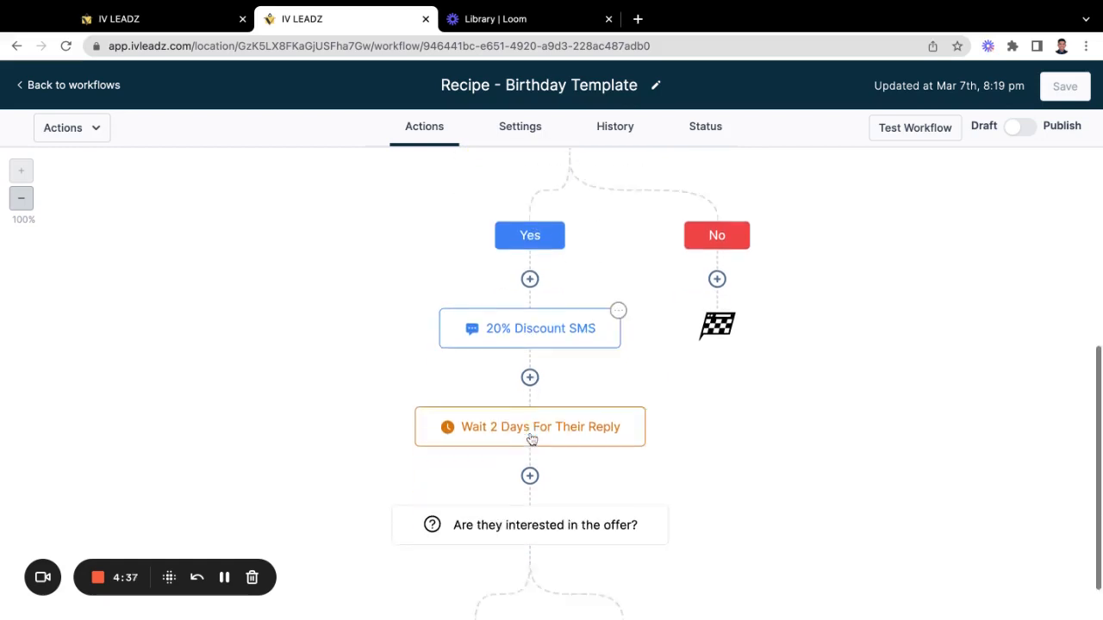
scroll(531, 440, down, 2)
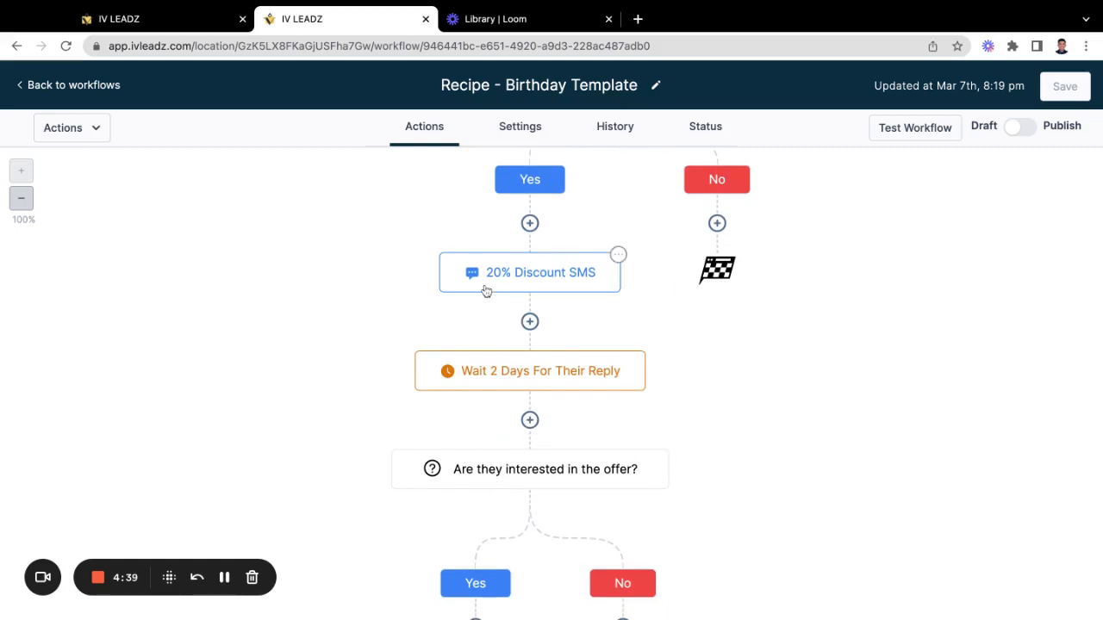
click(486, 291)
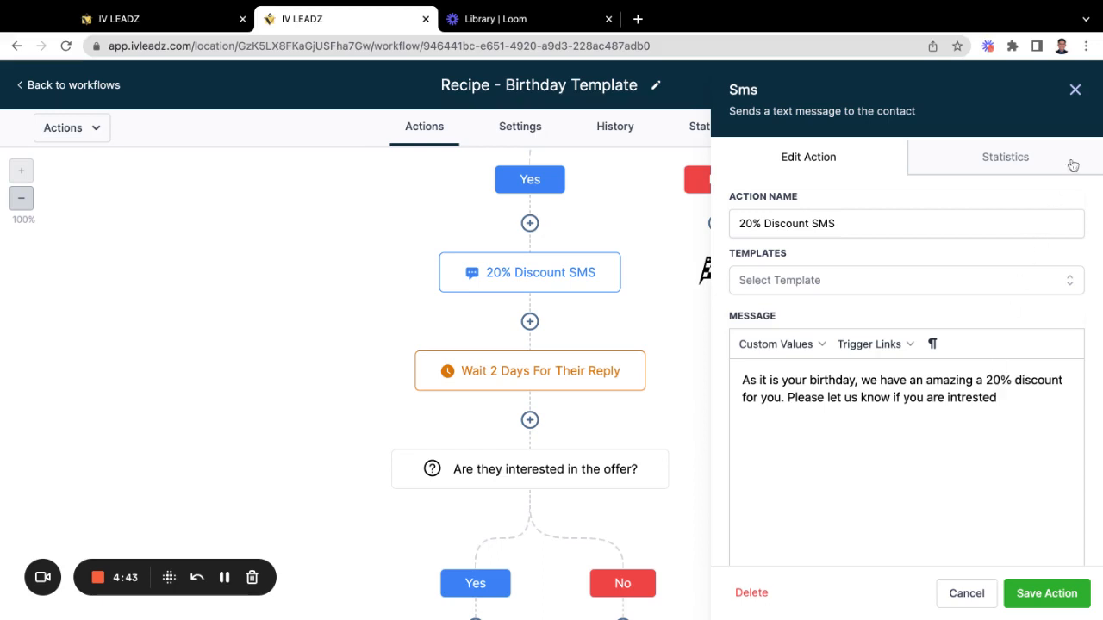
click(1078, 90)
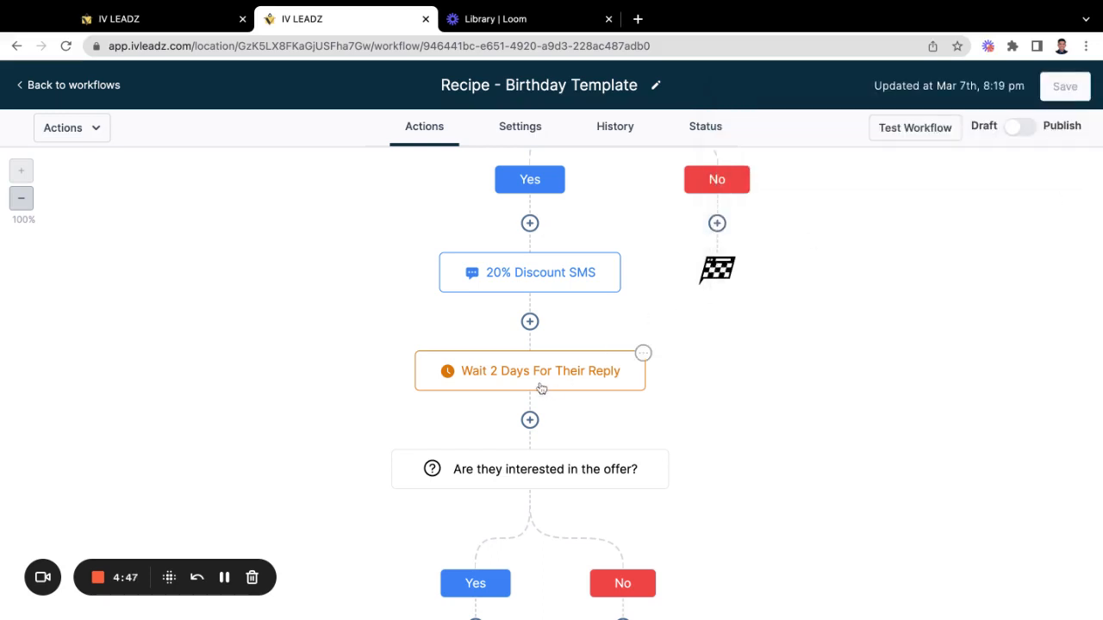
scroll(541, 387, down, 2)
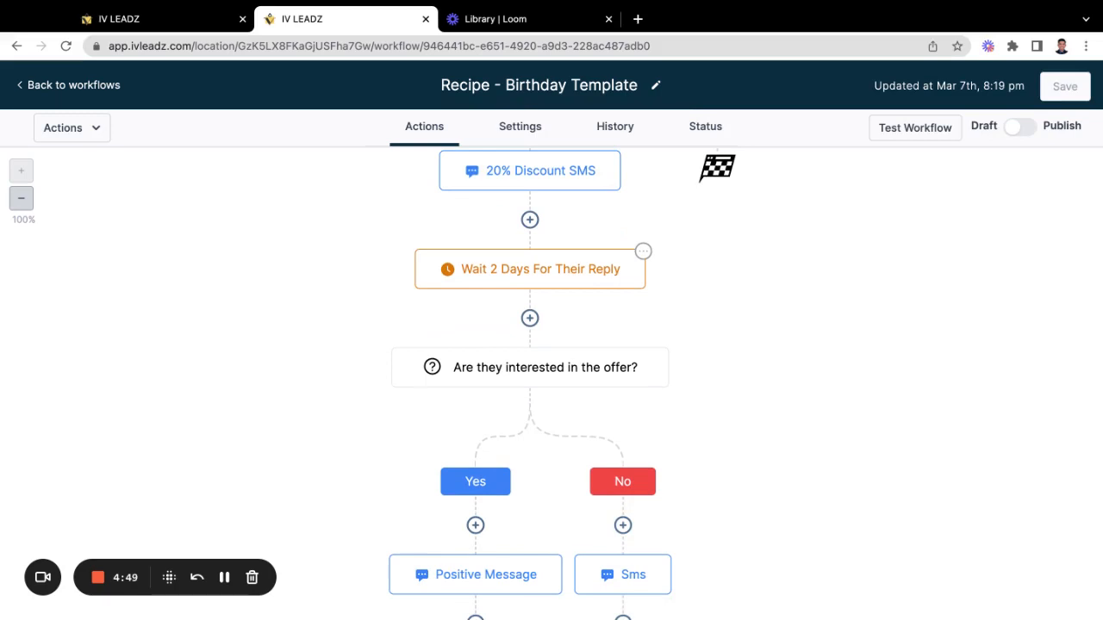
scroll(435, 551, down, 1)
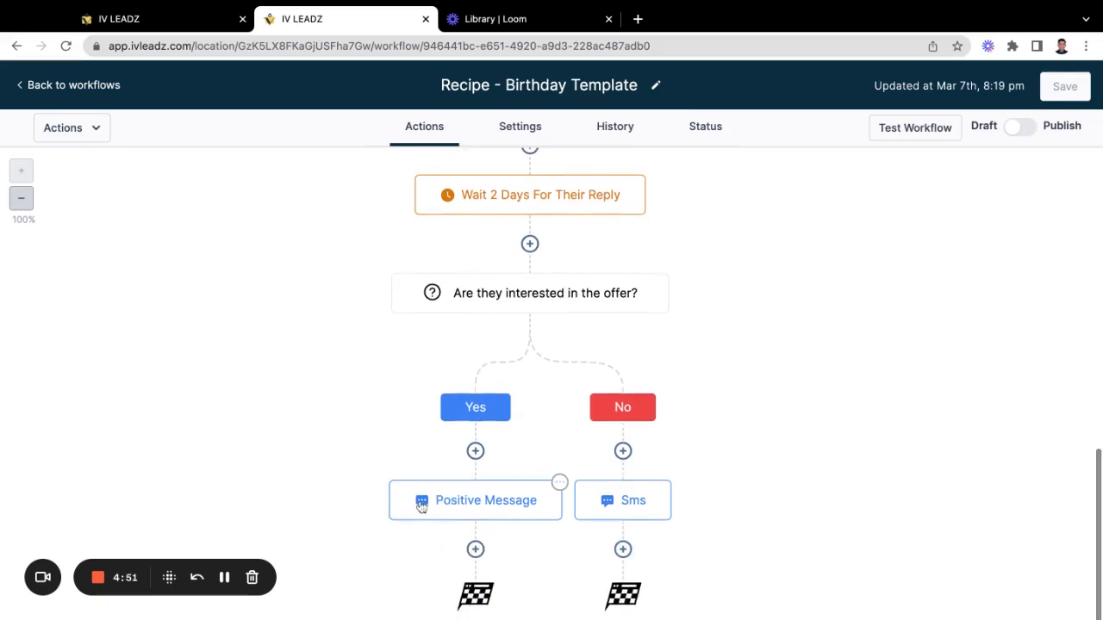
click(421, 506)
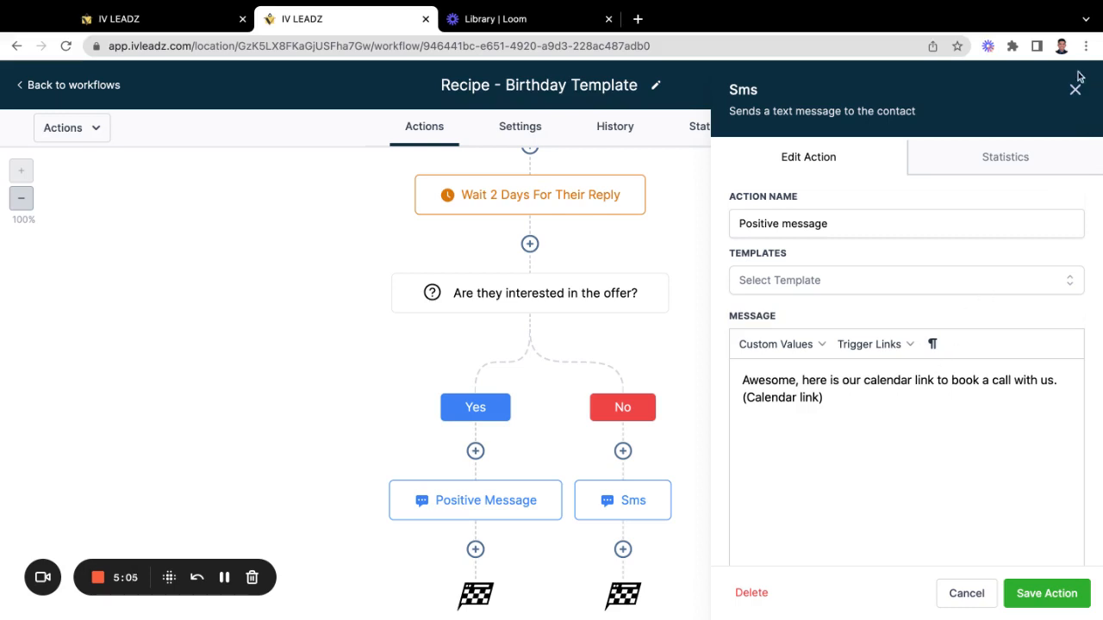
triple_click(835, 399)
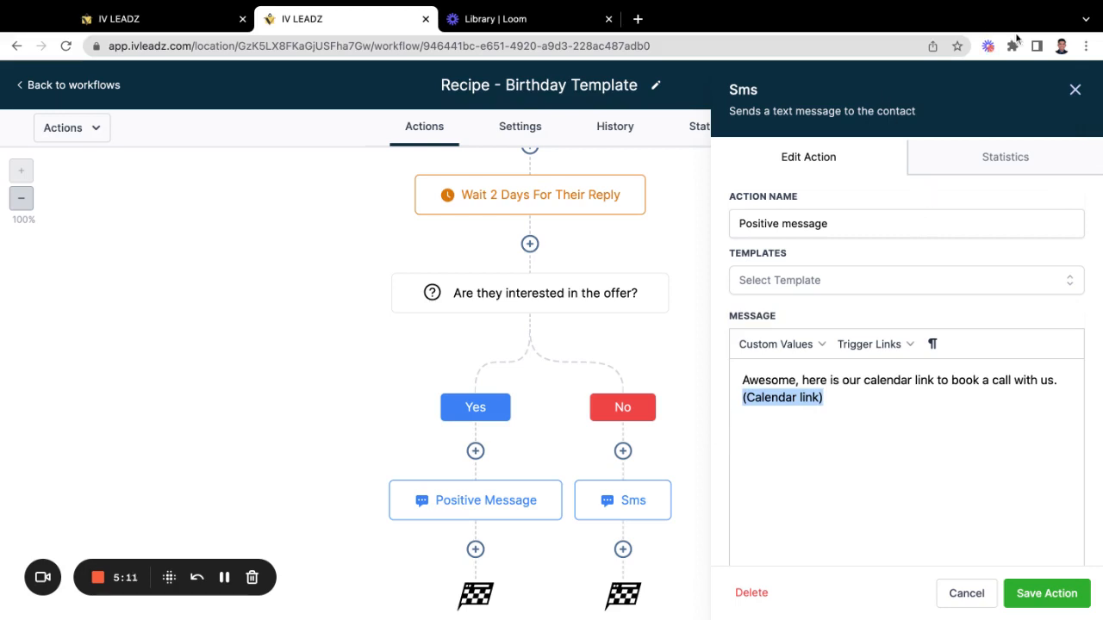
click(1077, 90)
scroll(674, 397, up, 1)
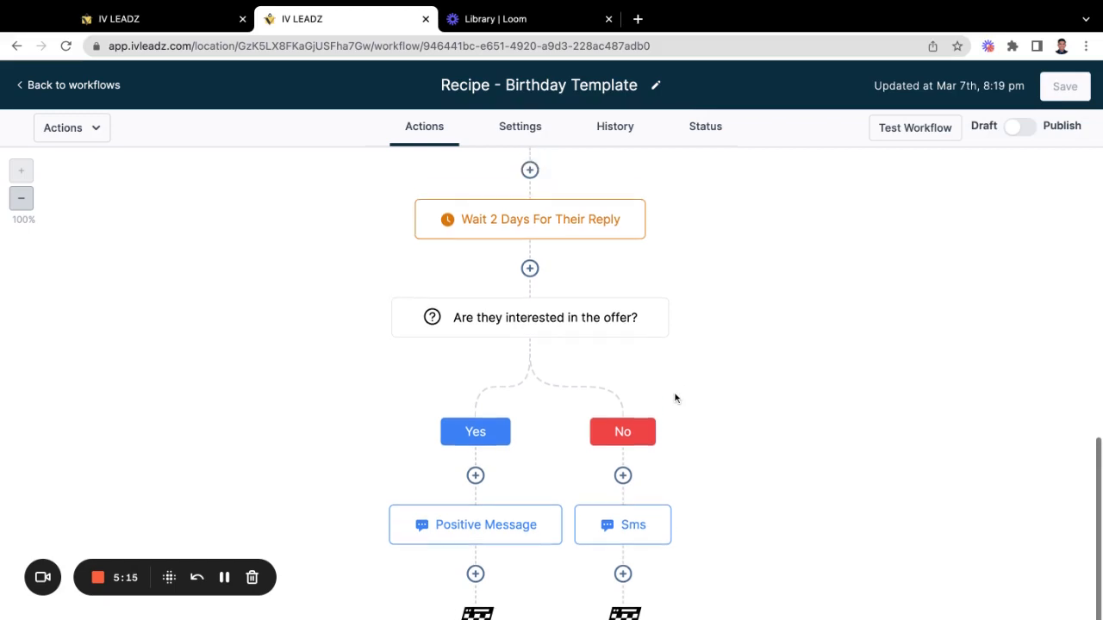
scroll(675, 397, down, 2)
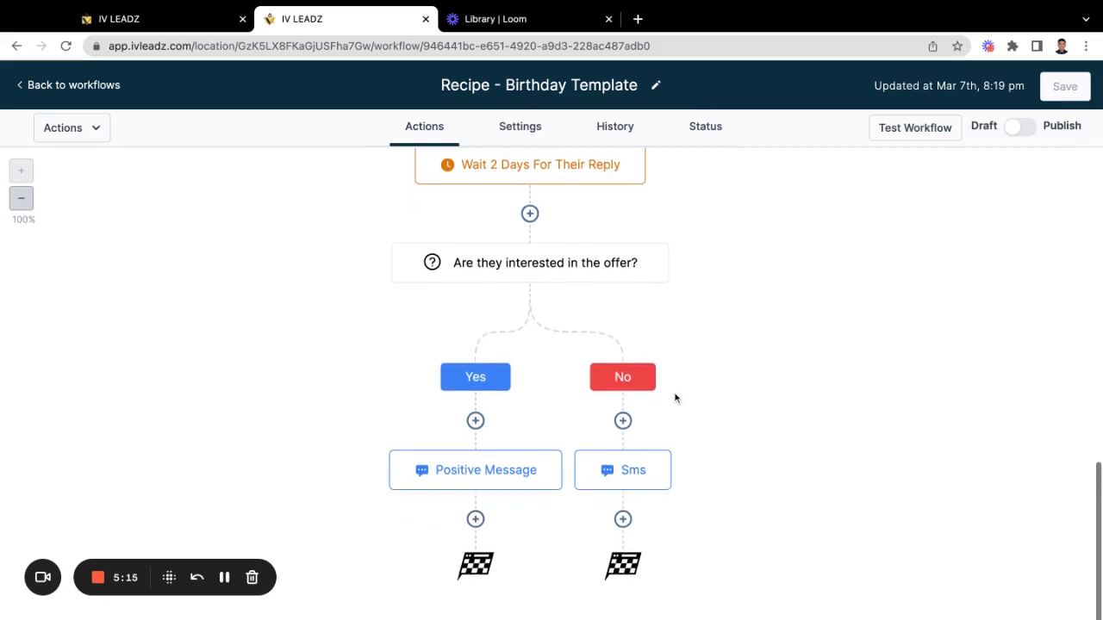
click(608, 478)
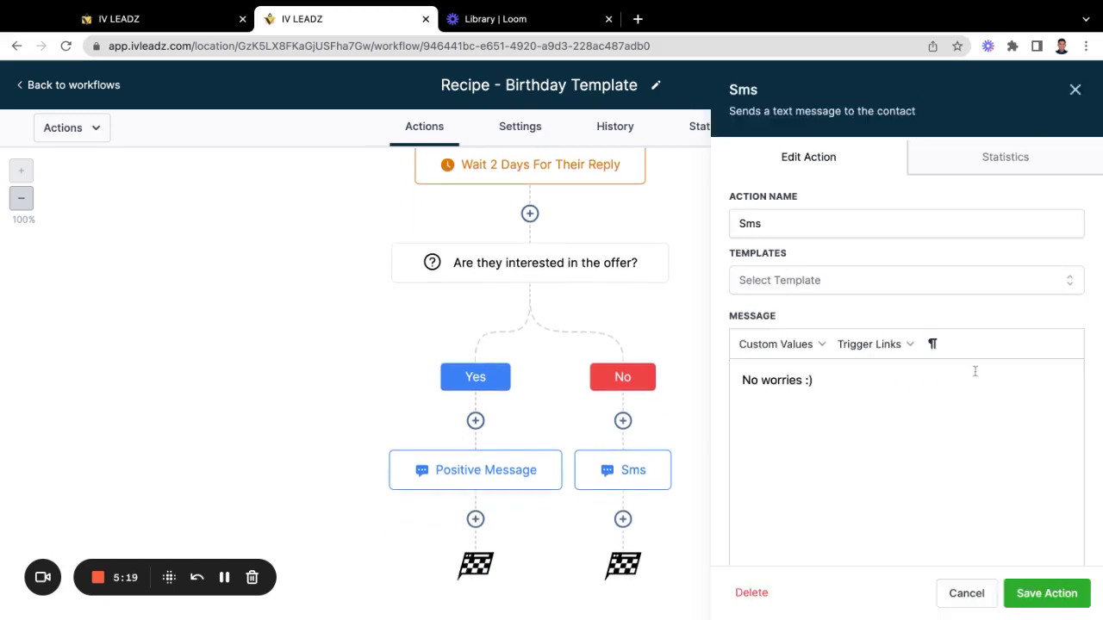
click(841, 390)
drag(844, 375, 724, 379)
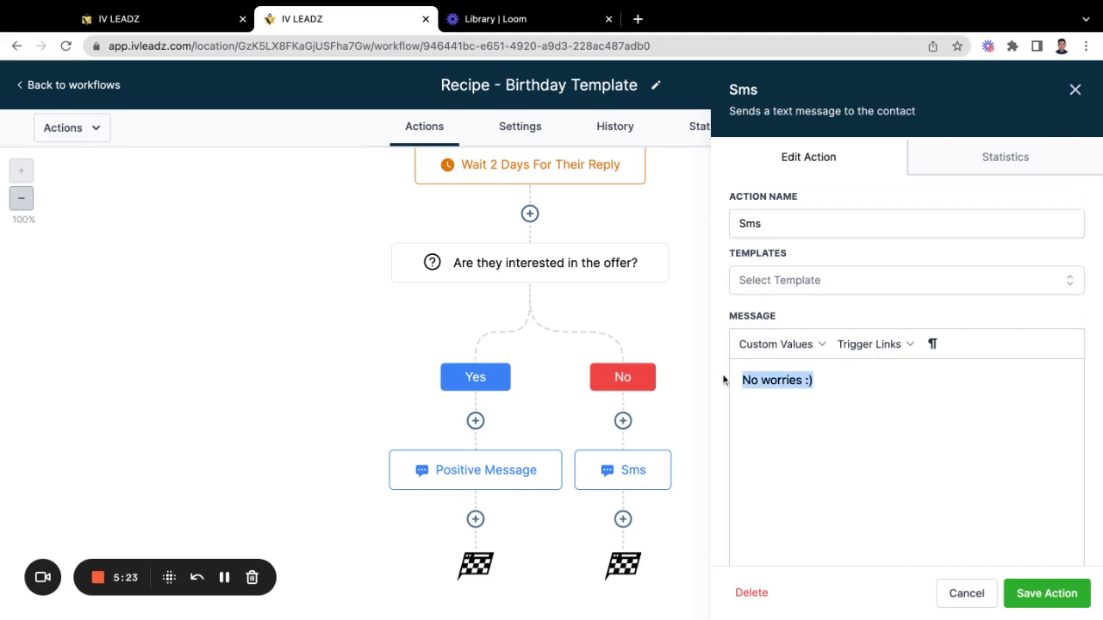
click(1074, 90)
scroll(798, 320, up, 5)
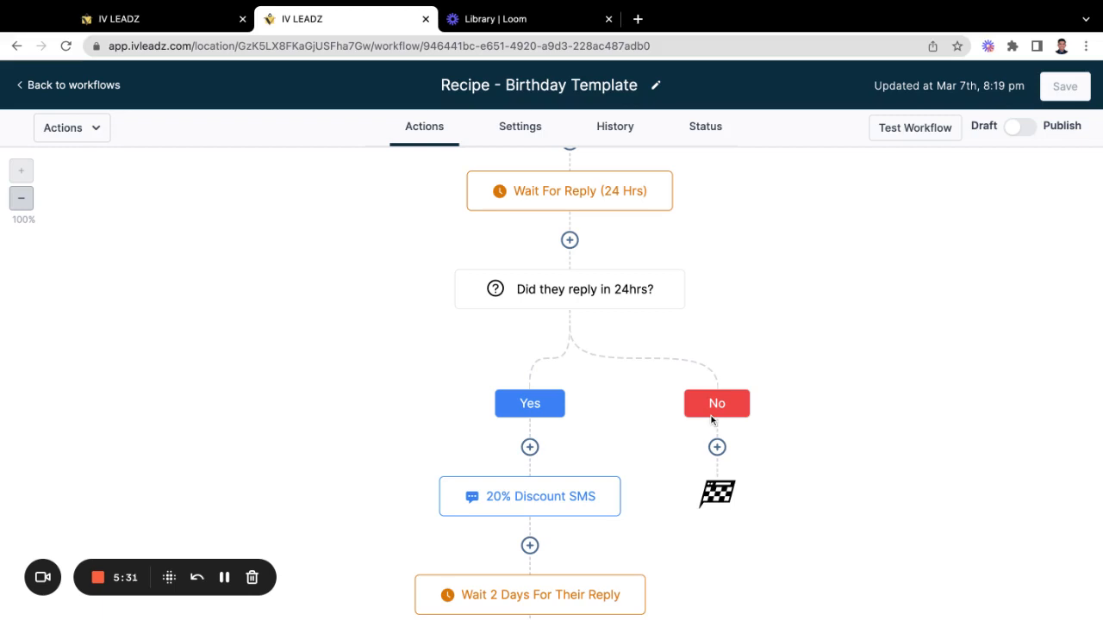
scroll(712, 421, up, 1)
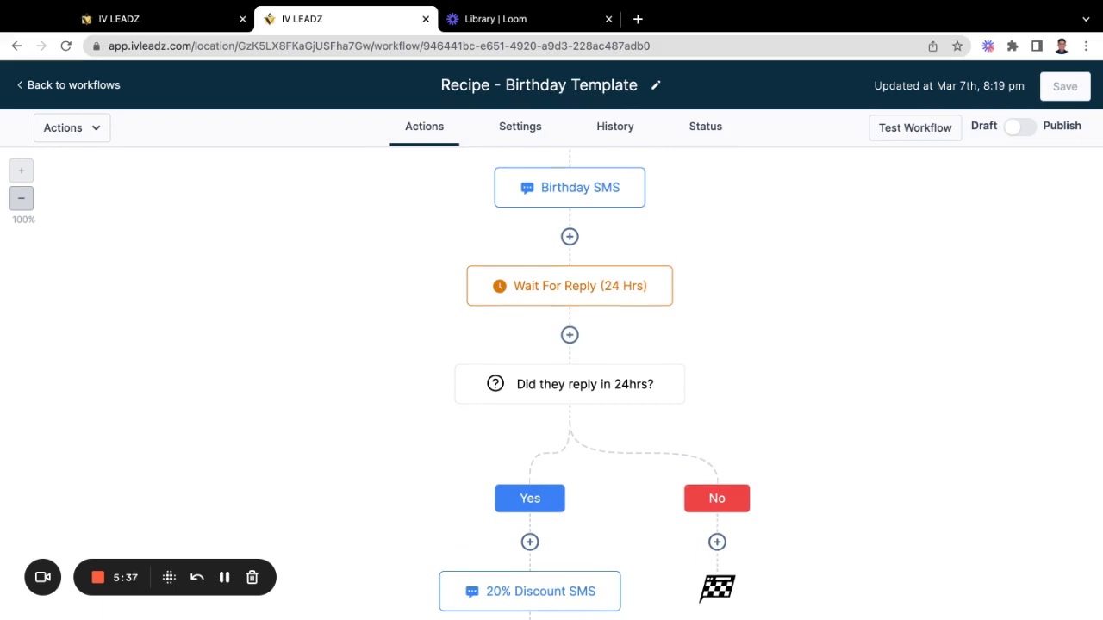
scroll(541, 365, up, 2)
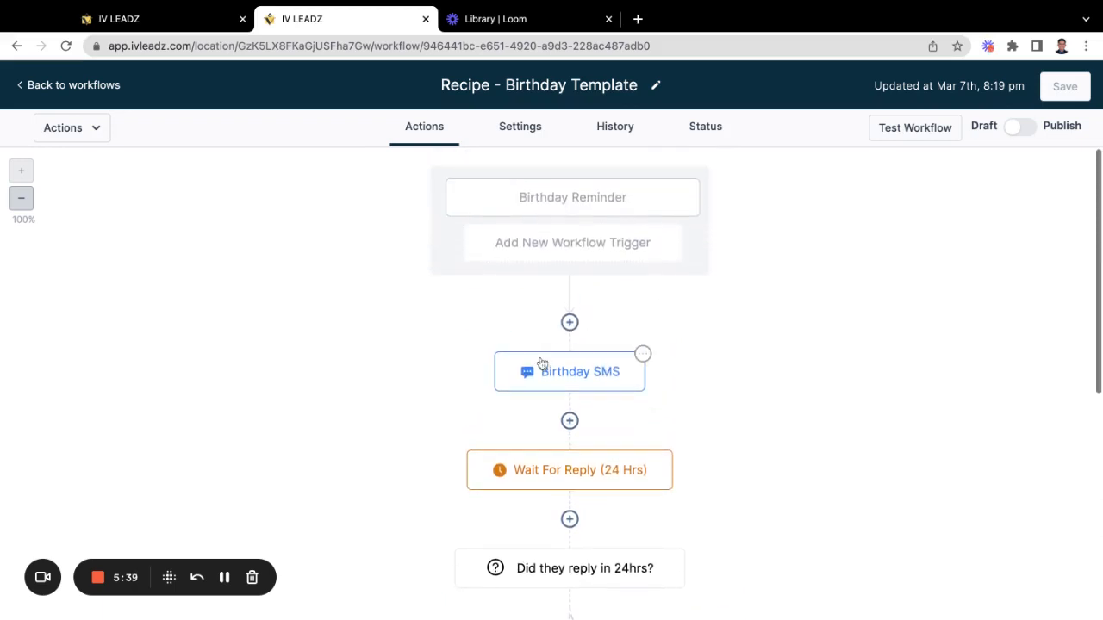
scroll(538, 390, down, 1)
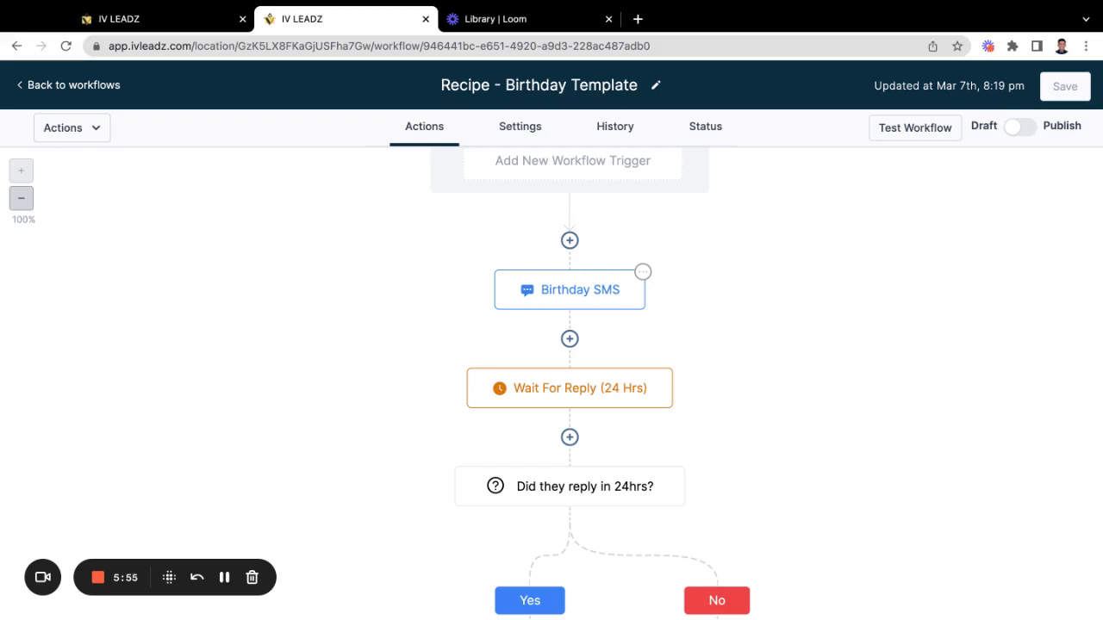
scroll(569, 379, up, 1)
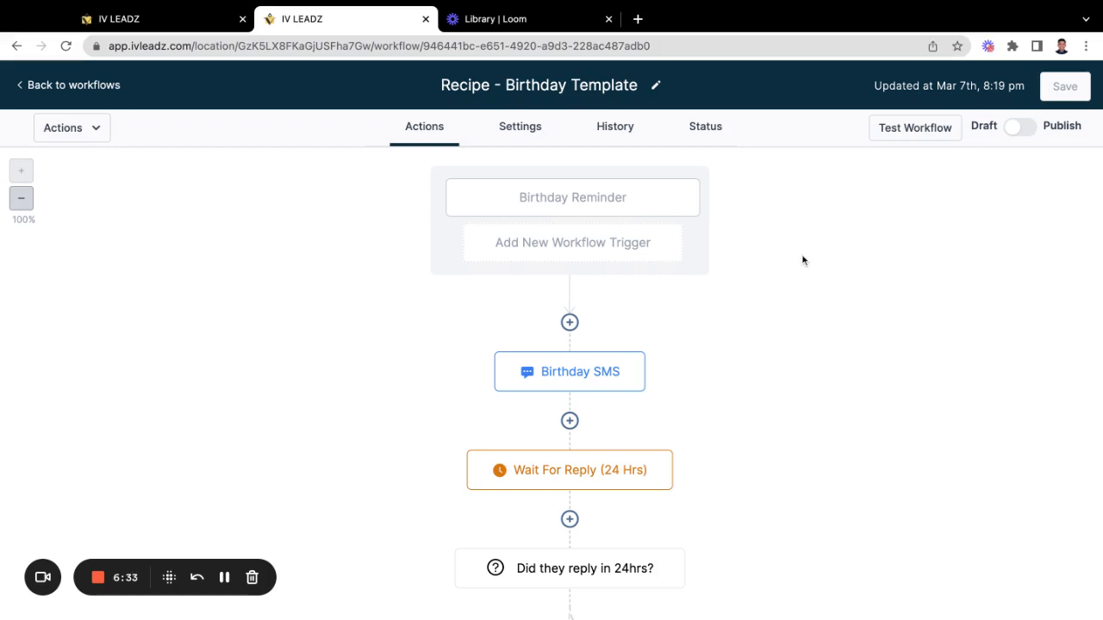
Step: Flip the Birthday Template workflow's Draft toggle to Publish
click(1023, 130)
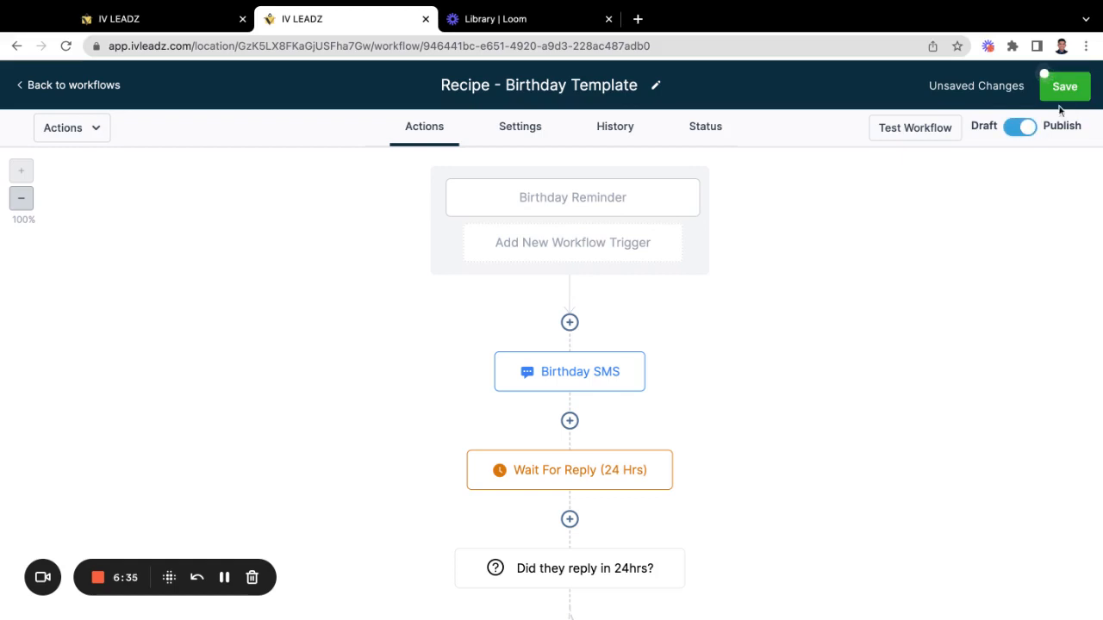